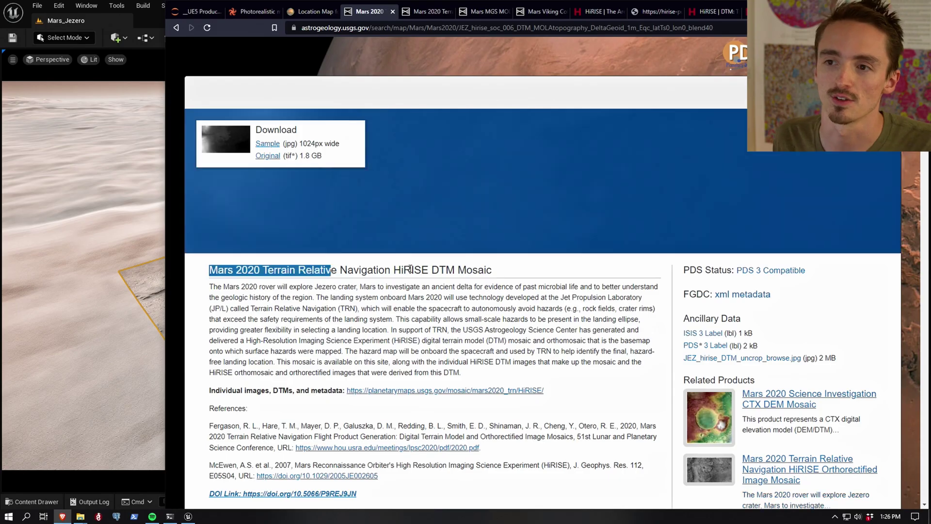
Step: Review the USGS pages for the Mars 2020 HiRISE DTM and orthorectified mosaics, the MOLA-HRSC blended DEM and the Viking colorized mosaic
{"action": "left_click_drag", "start_coordinate": [340, 272], "coordinate": [526, 272]}
{"action": "left_click", "coordinate": [515, 281]}
{"action": "left_click", "coordinate": [422, 11]}
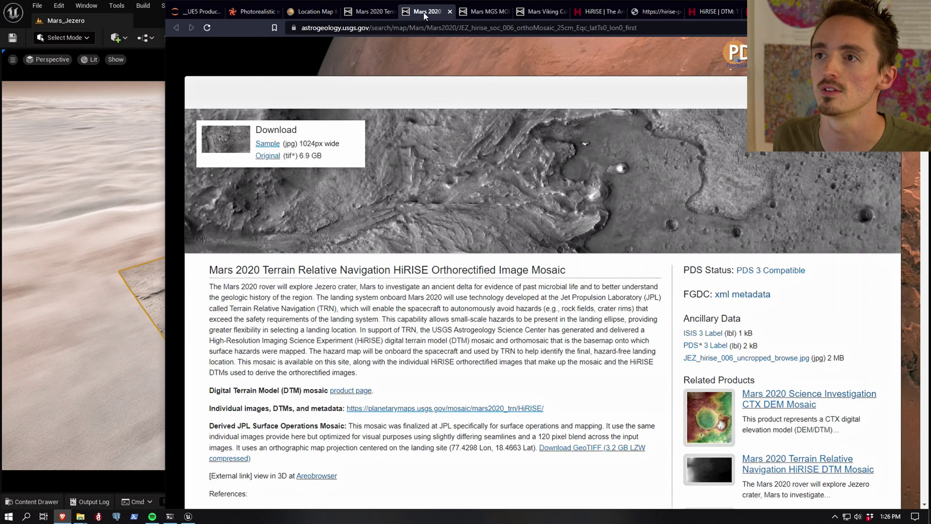
{"action": "left_click_drag", "start_coordinate": [427, 268], "coordinate": [541, 267]}
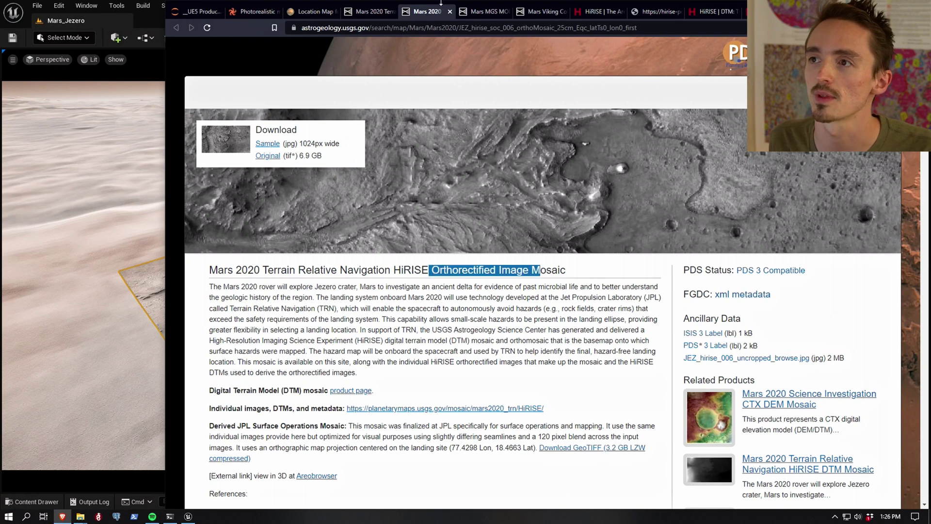
{"action": "left_click", "coordinate": [473, 14]}
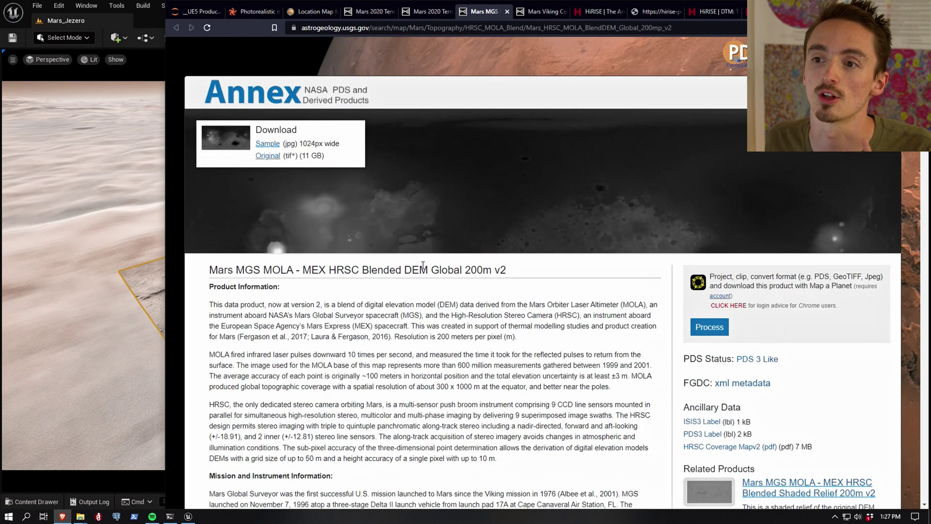
{"action": "left_click", "coordinate": [537, 10]}
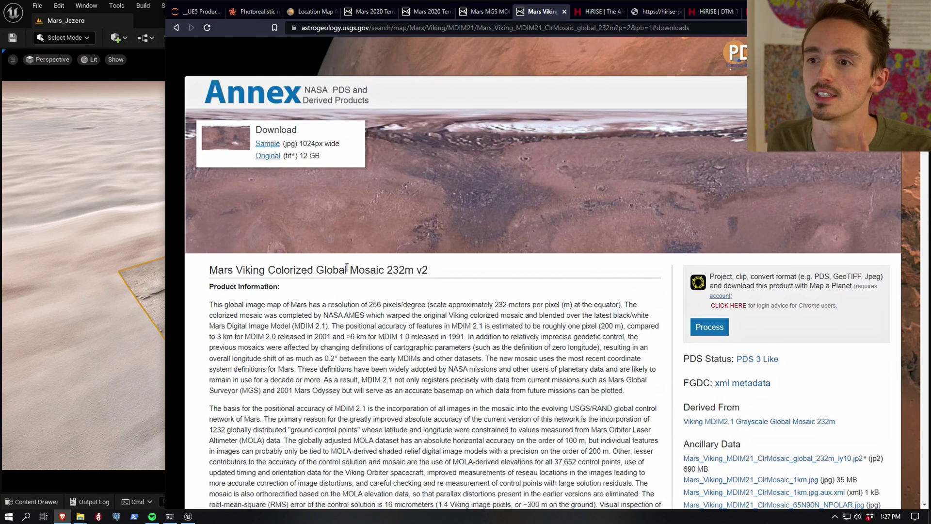
{"action": "left_click_drag", "start_coordinate": [327, 270], "coordinate": [393, 269]}
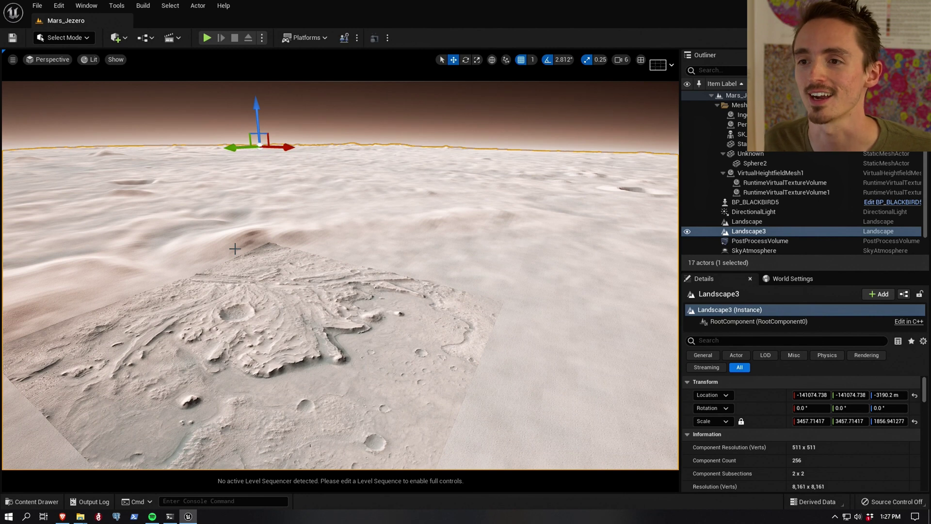
Step: Switch to the UE5 landscape notebook in the browser and review the cells that load the elevation and color datasets
{"action": "key", "text": "alt+Tab"}
{"action": "left_click", "coordinate": [184, 13]}
{"action": "scroll", "coordinate": [557, 286], "scroll_direction": "down", "scroll_amount": 5}
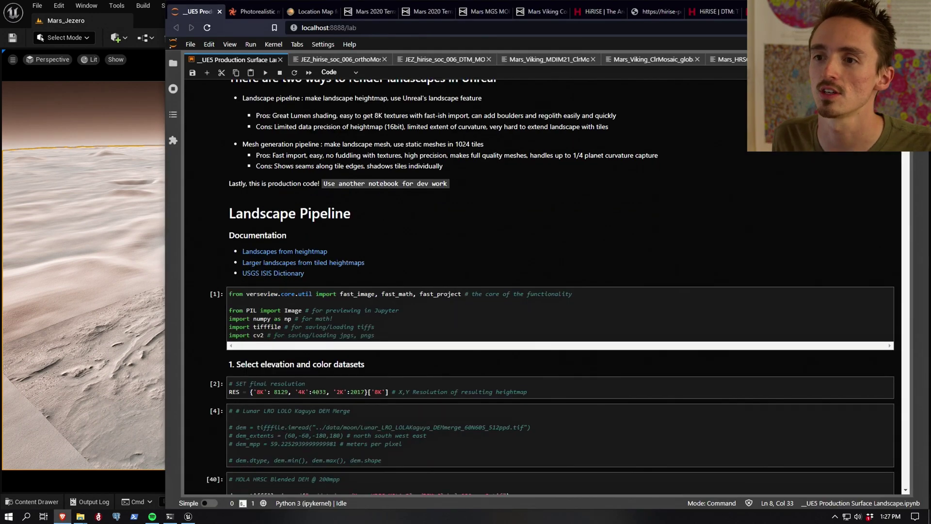
{"action": "scroll", "coordinate": [558, 287], "scroll_direction": "down", "scroll_amount": 2}
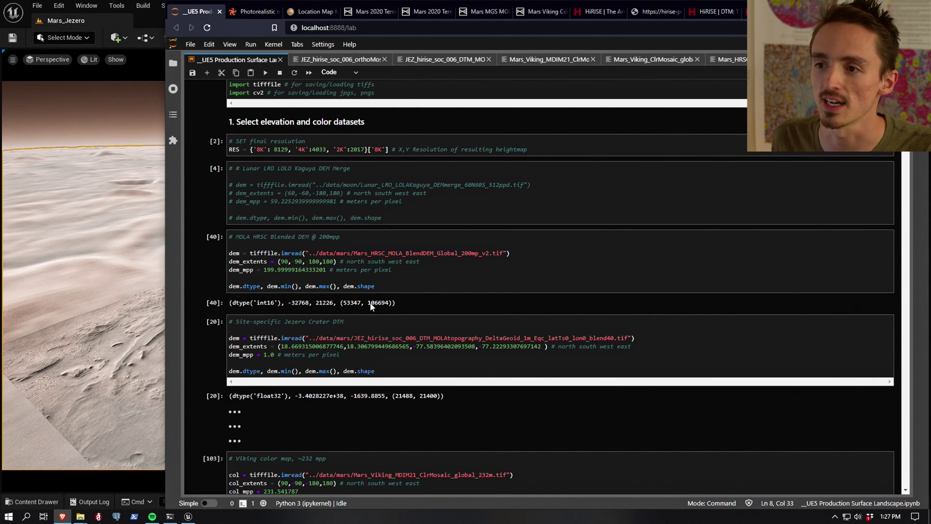
{"action": "double_click", "coordinate": [372, 304]}
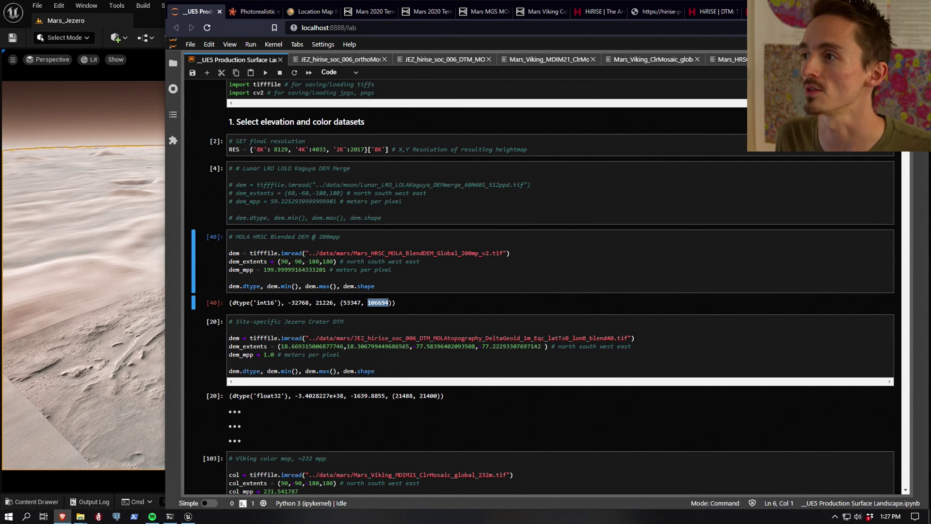
{"action": "scroll", "coordinate": [542, 287], "scroll_direction": "down", "scroll_amount": 3}
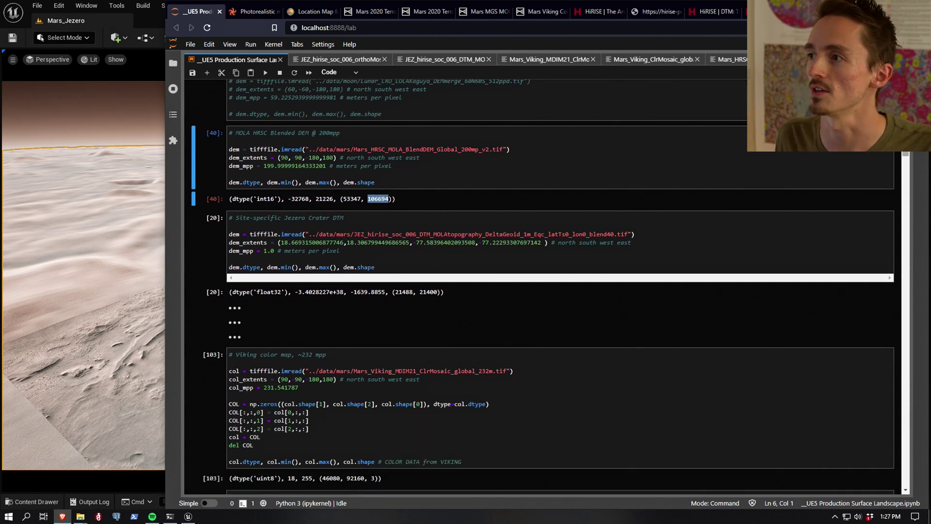
{"action": "scroll", "coordinate": [542, 287], "scroll_direction": "down", "scroll_amount": 7}
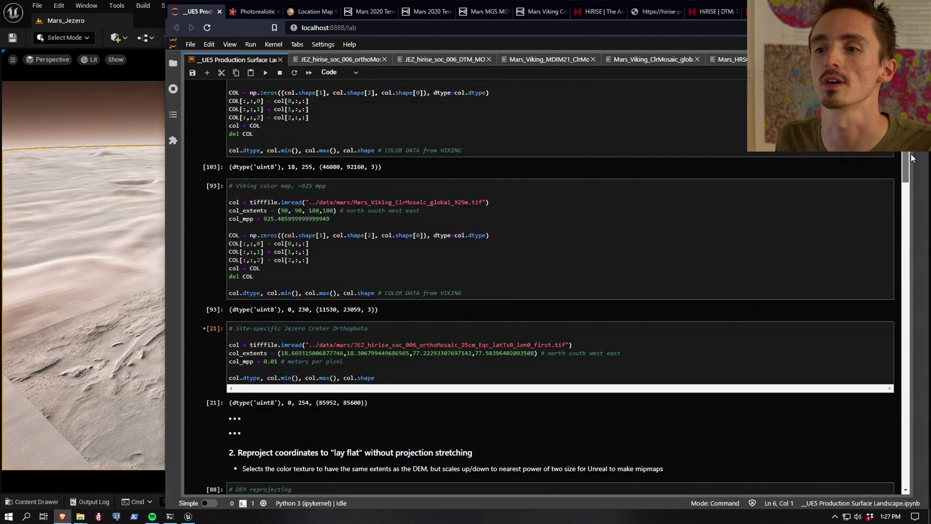
Step: Examine the notebook's import cell, covering the verseview core utilities and the supporting image and math libraries
{"action": "scroll", "coordinate": [543, 287], "scroll_direction": "up", "scroll_amount": 9}
{"action": "scroll", "coordinate": [619, 96], "scroll_direction": "up", "scroll_amount": 1}
{"action": "left_click_drag", "start_coordinate": [341, 103], "coordinate": [466, 105]}
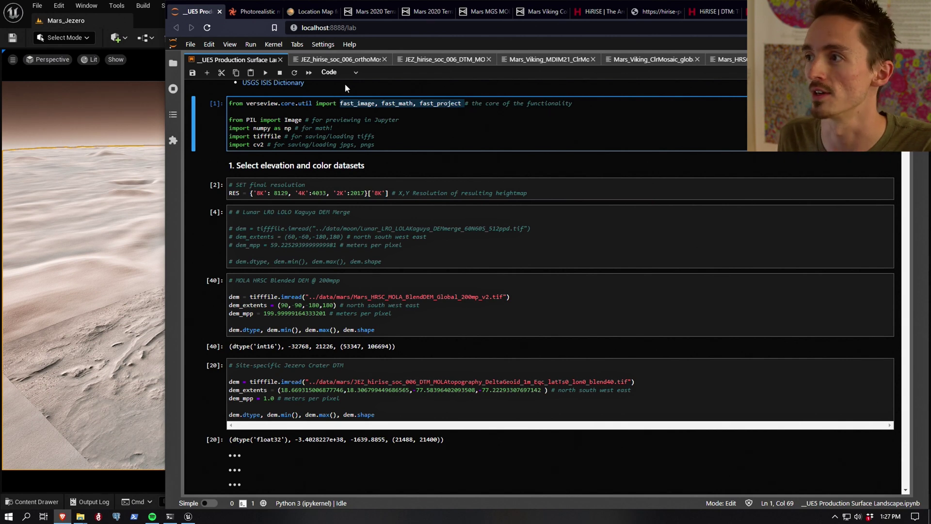
{"action": "left_click_drag", "start_coordinate": [264, 114], "coordinate": [290, 146]}
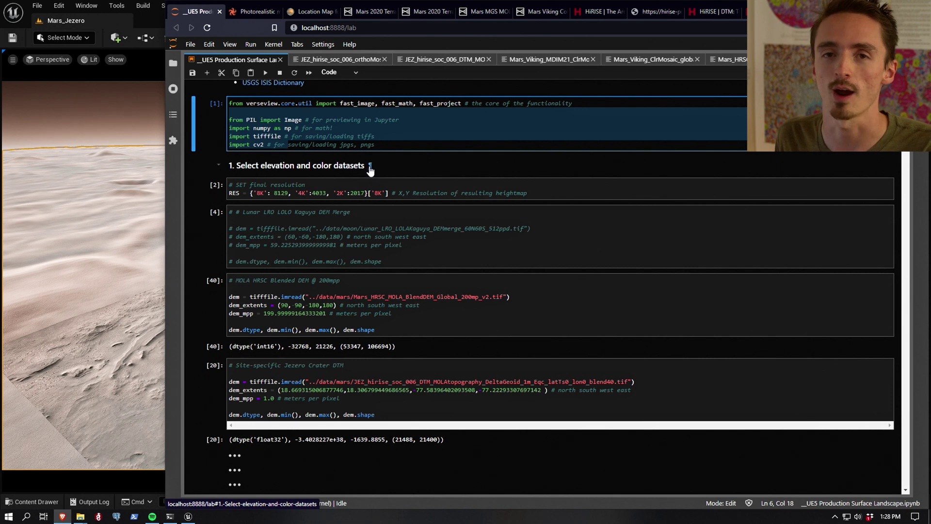
Step: Review the notebook's DEM and color reprojection code, the low-res preview images and the section on converting to km units
{"action": "left_click_drag", "start_coordinate": [905, 126], "coordinate": [930, 185]}
{"action": "scroll", "coordinate": [435, 369], "scroll_direction": "down", "scroll_amount": 15}
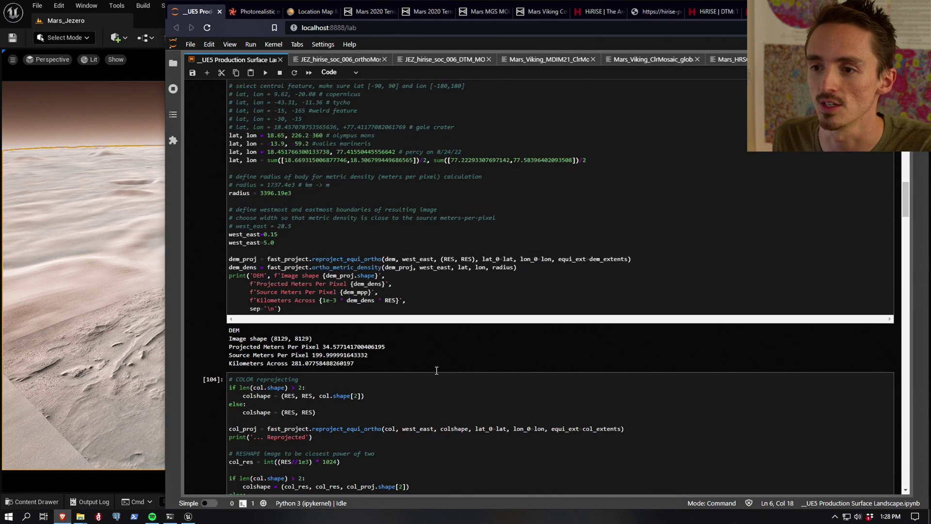
{"action": "scroll", "coordinate": [429, 370], "scroll_direction": "down", "scroll_amount": 6}
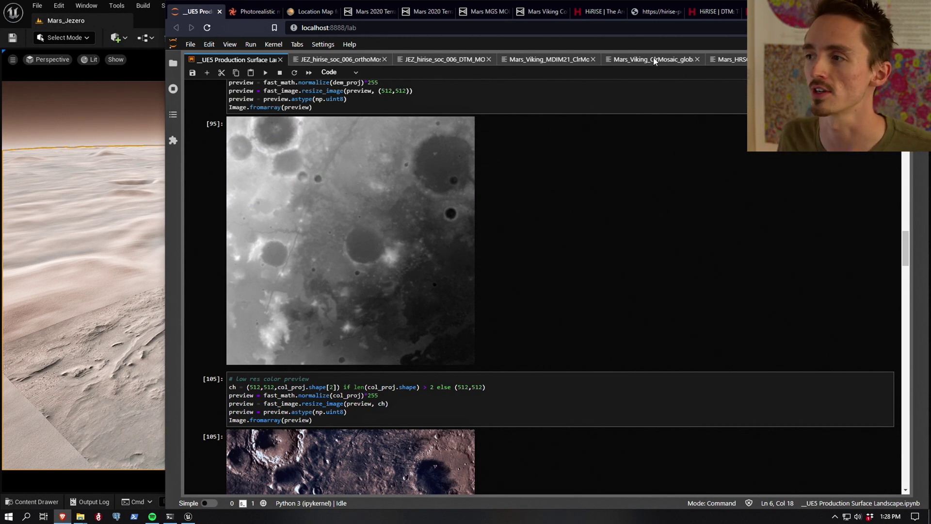
{"action": "left_click_drag", "start_coordinate": [906, 261], "coordinate": [906, 286]}
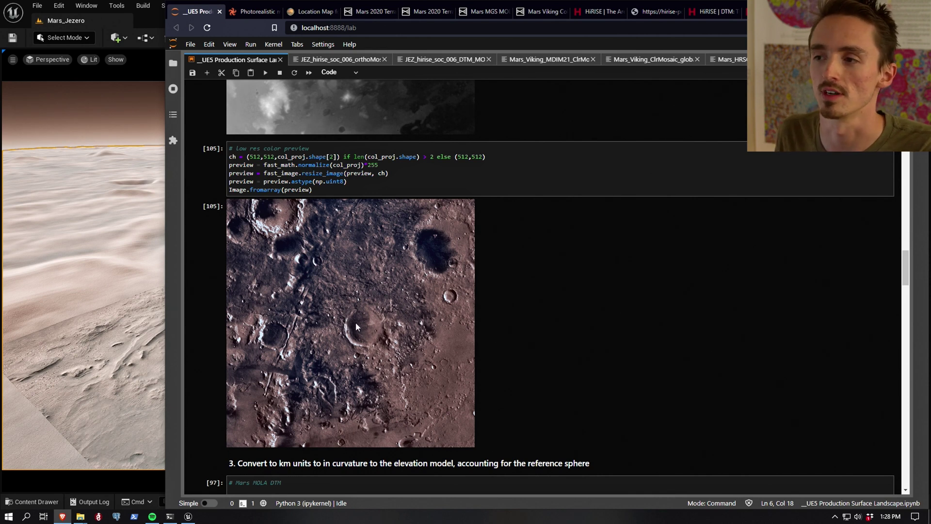
{"action": "left_click_drag", "start_coordinate": [917, 286], "coordinate": [916, 324]}
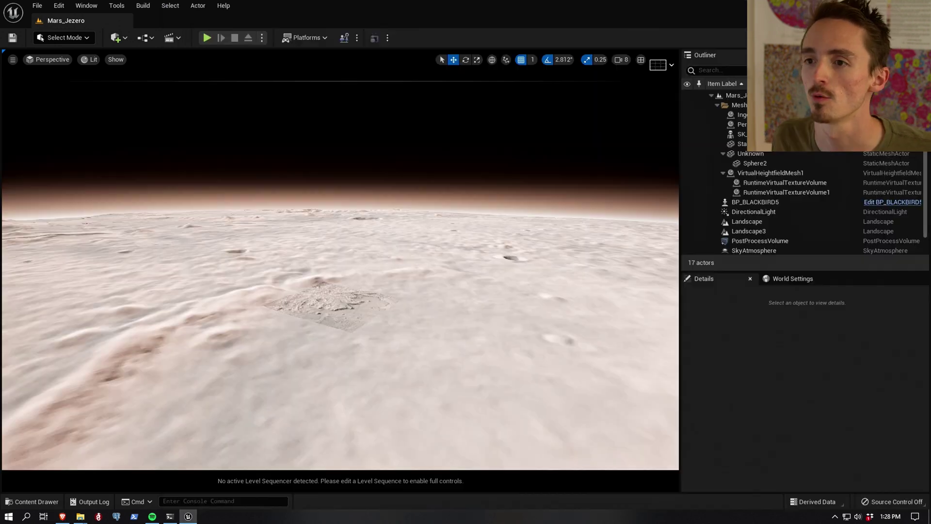
Step: Switch to the Unreal Editor and examine the Jezero landscape from high altitude and at ground level around the astronaut and rover
{"action": "right_click_drag", "start_coordinate": [340, 271], "coordinate": [345, 301]}
{"action": "key", "text": "s"}
{"action": "key", "text": "q"}
{"action": "key", "text": "e"}
{"action": "key", "text": "w"}
{"action": "key", "text": "e"}
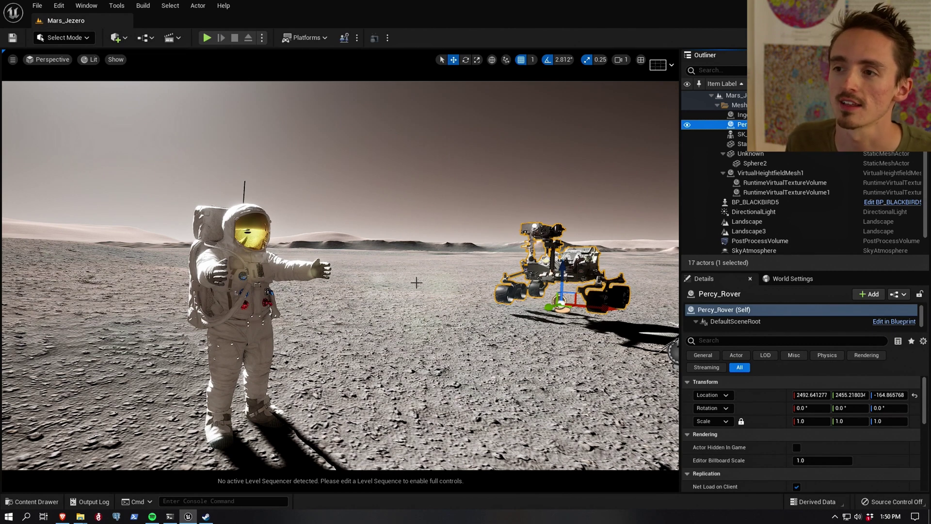
{"action": "right_click_drag", "start_coordinate": [423, 199], "coordinate": [689, 201]}
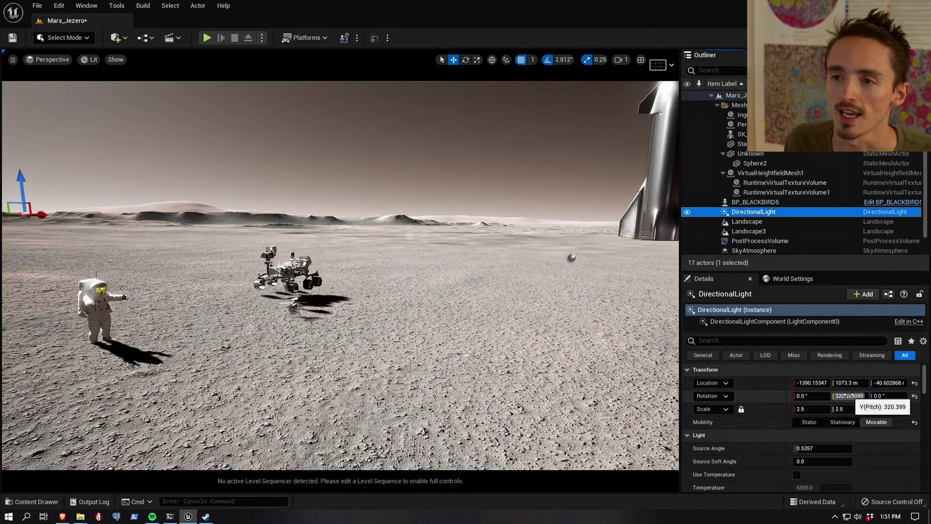
Step: Lower the sun by setting the directional light's pitch to about 187°, and look towards the sun over the horizon
{"action": "left_click_drag", "start_coordinate": [846, 395], "coordinate": [790, 395]}
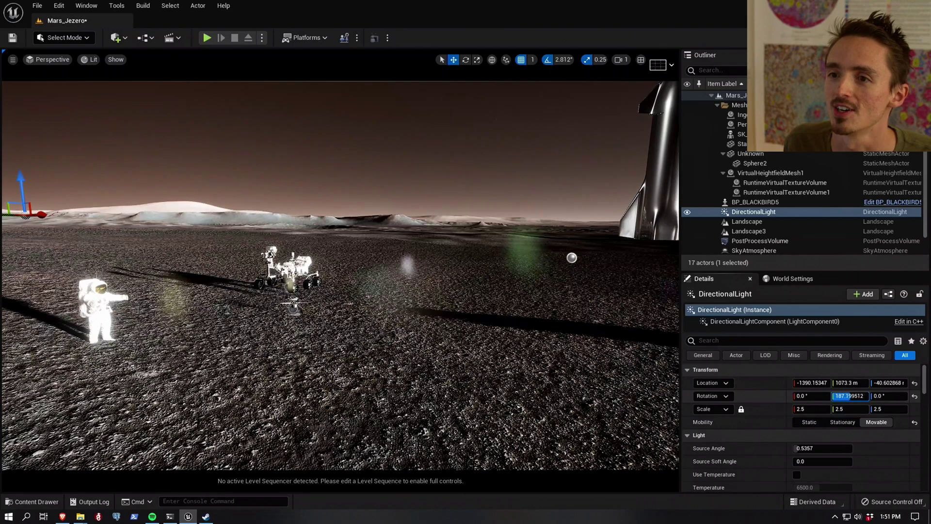
{"action": "right_click_drag", "start_coordinate": [340, 272], "coordinate": [580, 199]}
{"action": "right_click_drag", "start_coordinate": [548, 243], "coordinate": [549, 243]}
Step: Select the SkyAtmosphere actor and inspect its atmosphere height and Rayleigh scattering settings
{"action": "left_click", "coordinate": [754, 250]}
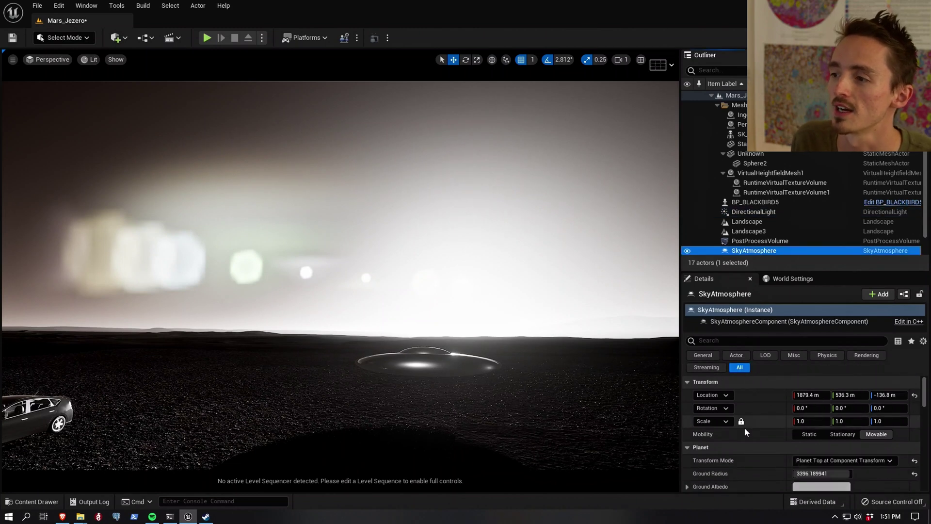
{"action": "scroll", "coordinate": [748, 429], "scroll_direction": "down", "scroll_amount": 1}
{"action": "scroll", "coordinate": [757, 432], "scroll_direction": "down", "scroll_amount": 4}
{"action": "left_click", "coordinate": [819, 405]}
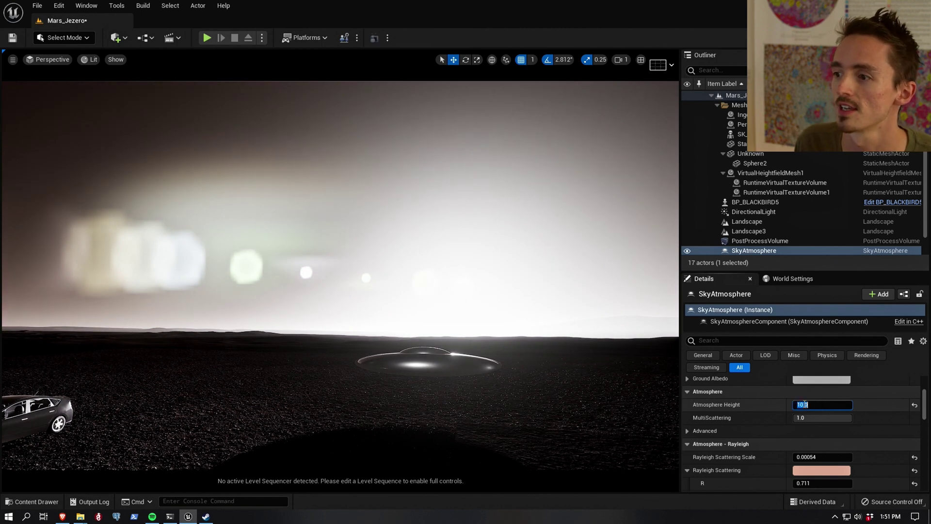
{"action": "scroll", "coordinate": [803, 412], "scroll_direction": "down", "scroll_amount": 2}
{"action": "left_click_drag", "start_coordinate": [807, 422], "coordinate": [842, 425]}
Step: Raise the sun over the scene by setting the directional light's pitch to about 219.6°
{"action": "right_click_drag", "start_coordinate": [541, 378], "coordinate": [606, 355]}
{"action": "mouse_move", "coordinate": [376, 267]}
{"action": "right_mouse_down"}
{"action": "mouse_move", "coordinate": [339, 264]}
{"action": "mouse_move", "coordinate": [373, 257]}
{"action": "right_mouse_up"}
{"action": "right_click_drag", "start_coordinate": [402, 306], "coordinate": [373, 291]}
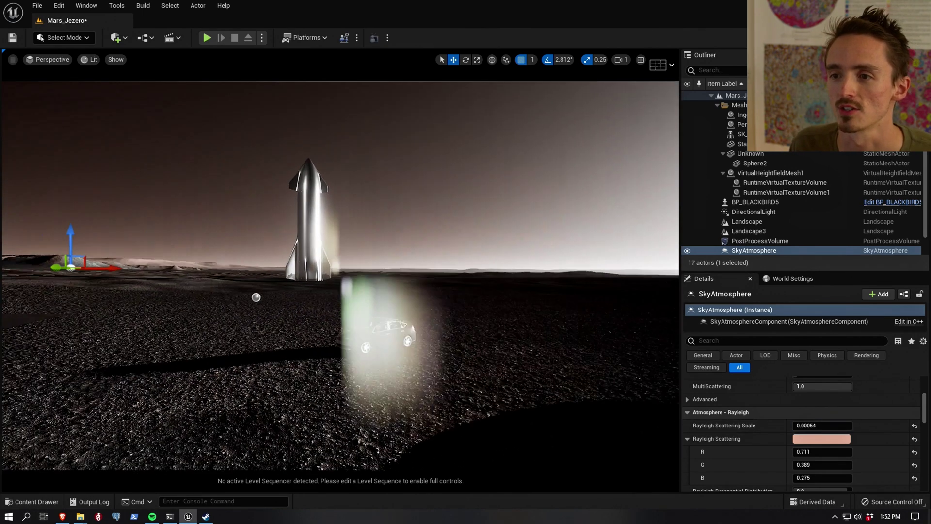
{"action": "right_click_drag", "start_coordinate": [340, 279], "coordinate": [223, 485]}
{"action": "left_click", "coordinate": [753, 211]}
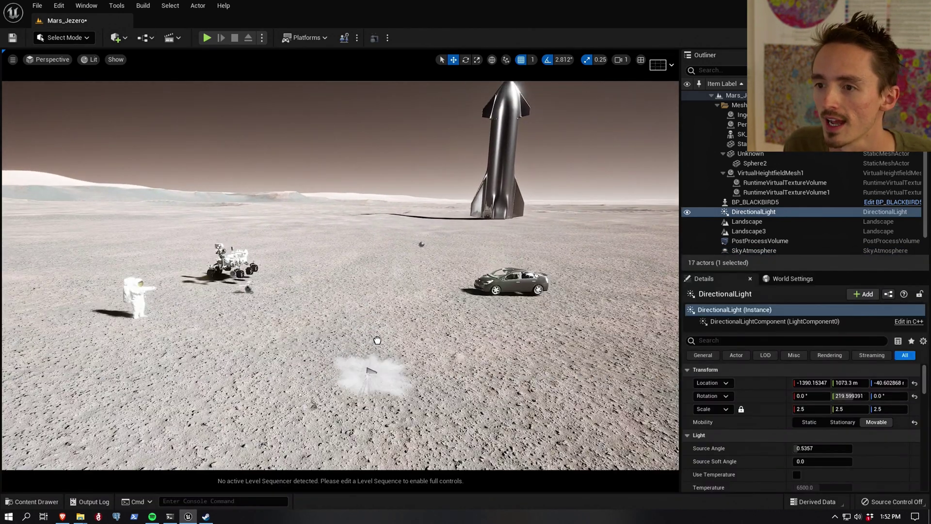
Step: Place the BlastFromthePast_Mat_Inst decal on the open ground in front of the car and inspect it up close
{"action": "left_click_drag", "start_coordinate": [377, 340], "coordinate": [377, 340]}
{"action": "key", "text": "w"}
{"action": "right_click_drag", "start_coordinate": [377, 339], "coordinate": [392, 425]}
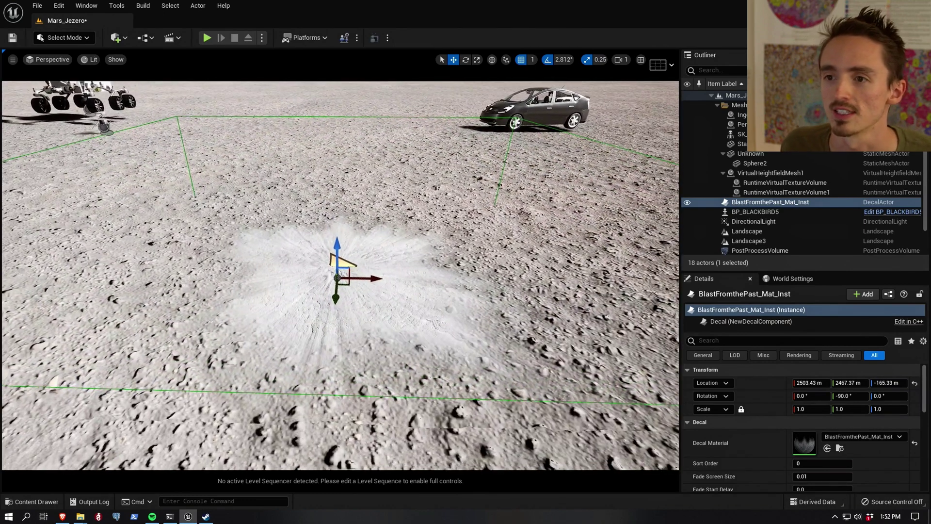
{"action": "key", "text": "w"}
{"action": "right_click_drag", "start_coordinate": [400, 173], "coordinate": [418, 189]}
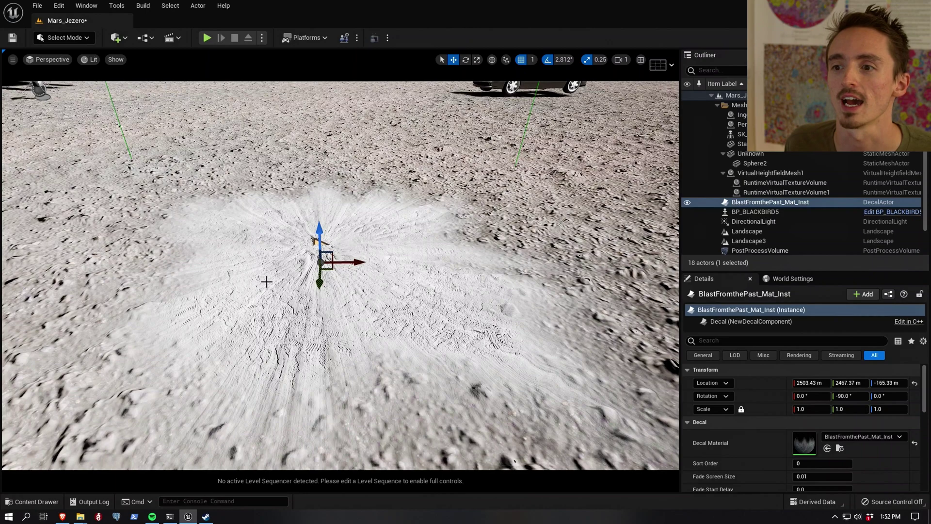
Step: Move the blast decal across the ground to beside the rover, at about X 2488.96 m and Y 2457.98 m
{"action": "scroll", "coordinate": [265, 276], "scroll_direction": "down", "scroll_amount": 5}
{"action": "left_click_drag", "start_coordinate": [357, 297], "coordinate": [323, 200]}
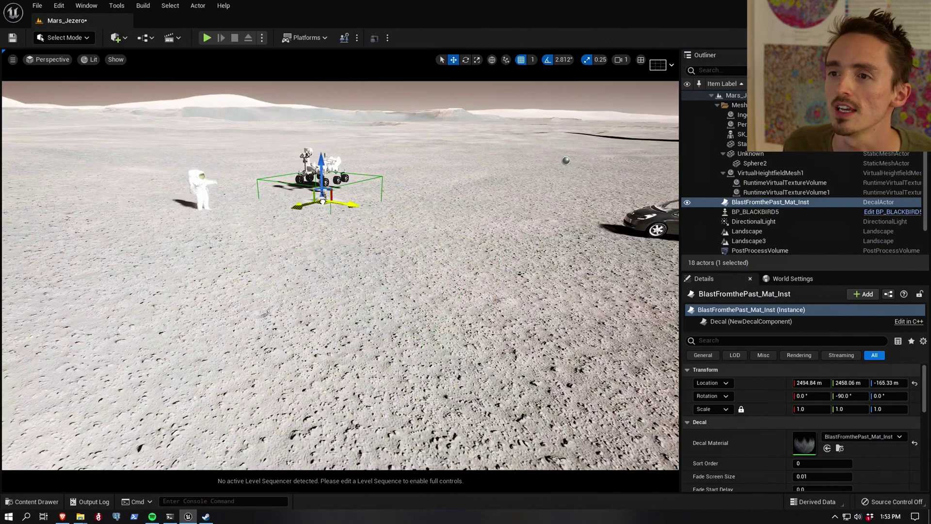
{"action": "key", "text": "f"}
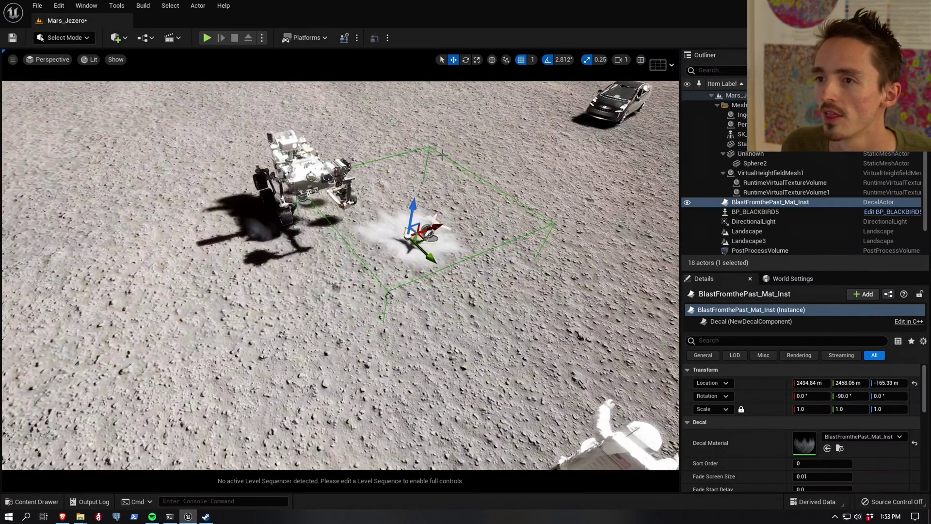
{"action": "left_click_drag", "start_coordinate": [426, 240], "coordinate": [226, 305]}
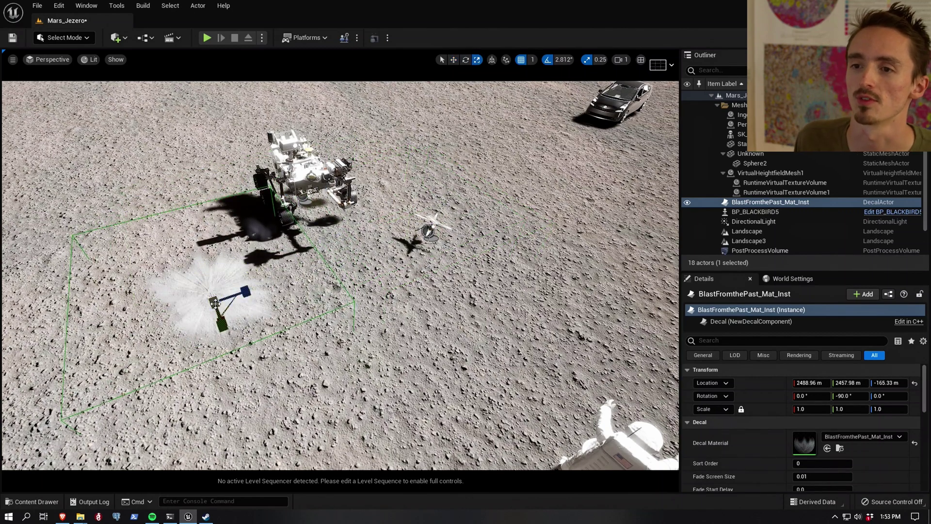
Step: Enlarge the blast decal to a scale of about 6.23 × 3.65 × 3.65 and duplicate it three times around the rover
{"action": "left_click_drag", "start_coordinate": [214, 302], "coordinate": [228, 301]}
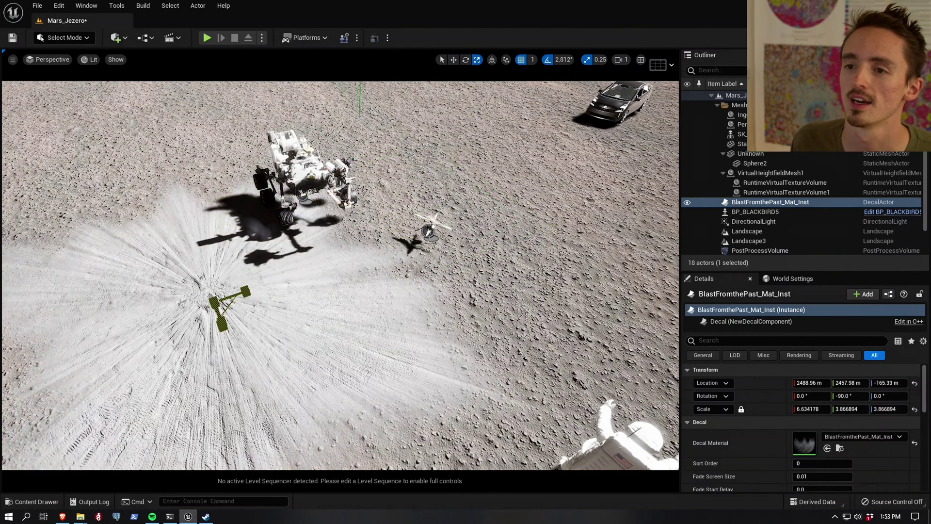
{"action": "left_click", "coordinate": [227, 297]}
{"action": "key", "text": "ctrl+z"}
{"action": "left_click_drag", "start_coordinate": [226, 298], "coordinate": [203, 224], "text": "alt"}
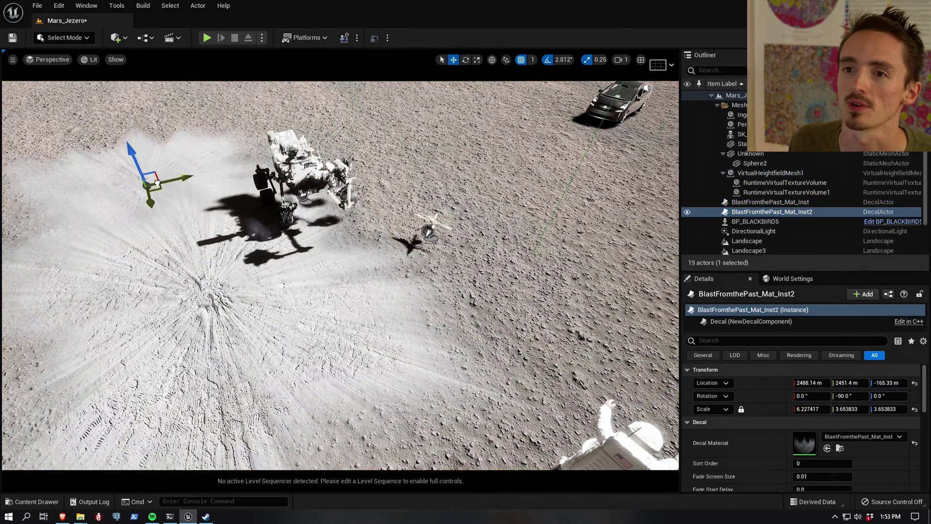
{"action": "left_click_drag", "start_coordinate": [136, 167], "coordinate": [527, 260], "text": "alt"}
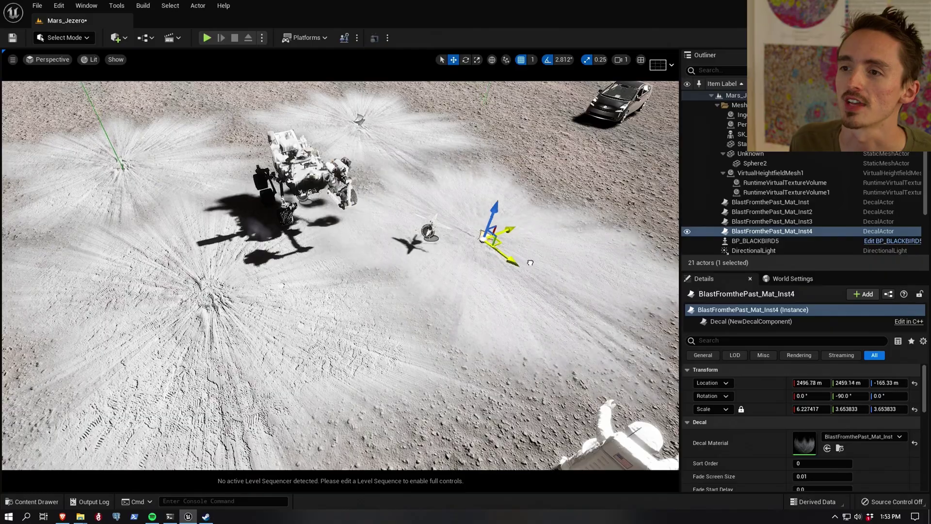
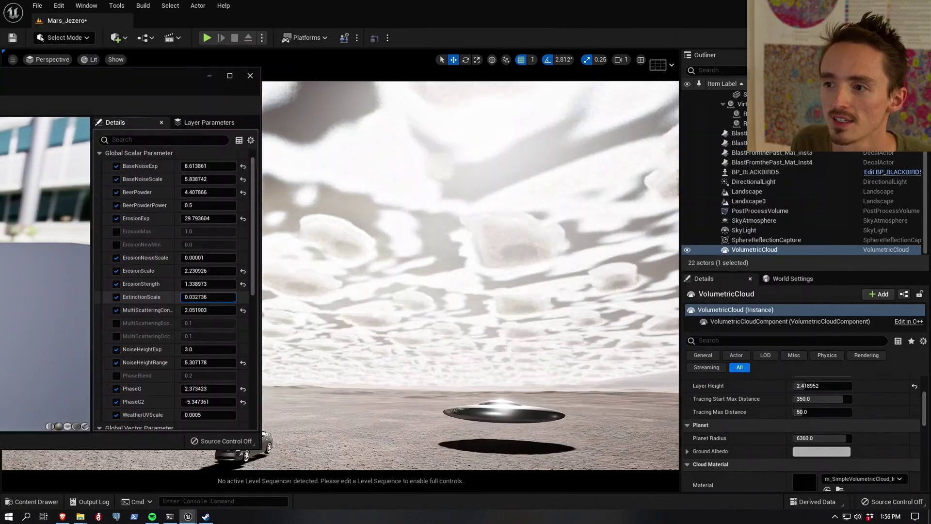
Step: Set the cloud material's ExtinctionScale to about 0.067, reset BaseNoiseExp, BaseNoiseScale and BeerPowder to their defaults, and close the material window
{"action": "left_click_drag", "start_coordinate": [208, 296], "coordinate": [216, 297]}
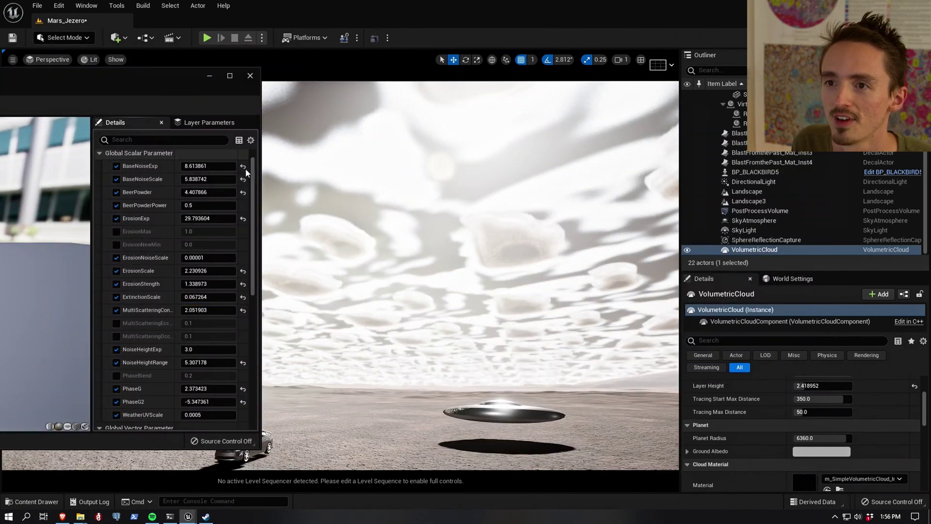
{"action": "left_click", "coordinate": [243, 179]}
{"action": "left_click", "coordinate": [242, 166]}
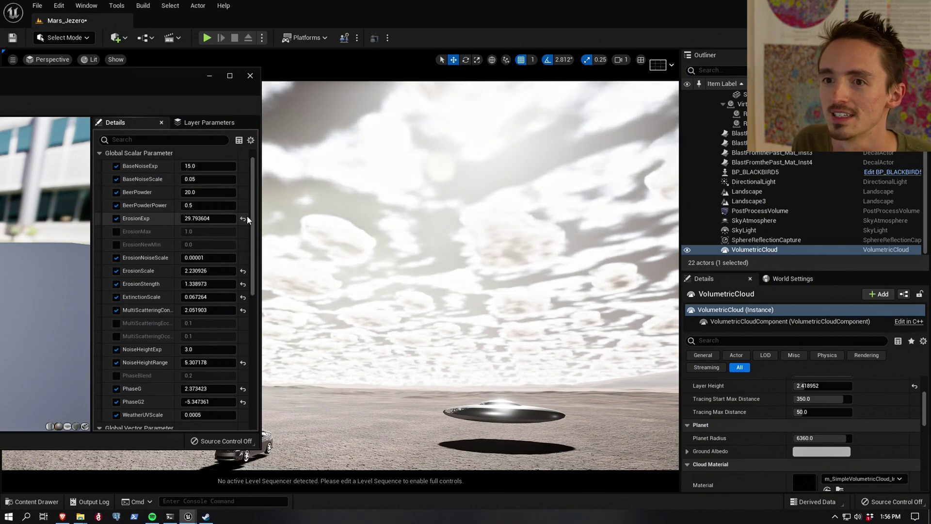
{"action": "left_click", "coordinate": [251, 75]}
{"action": "right_click_drag", "start_coordinate": [511, 192], "coordinate": [349, 329]}
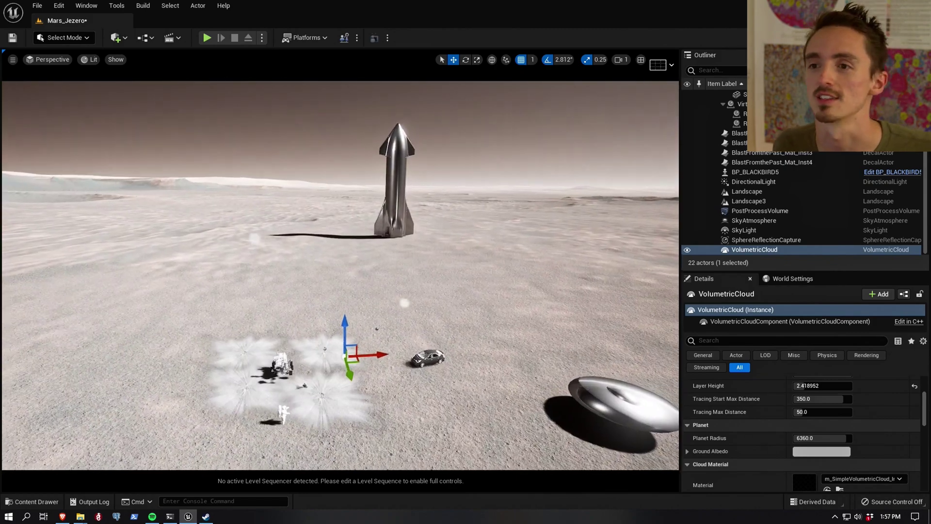
Step: Delete the VolumetricCloud from the scene and view the astronaut, rover and car from near the ground
{"action": "right_click_drag", "start_coordinate": [373, 232], "coordinate": [388, 232]}
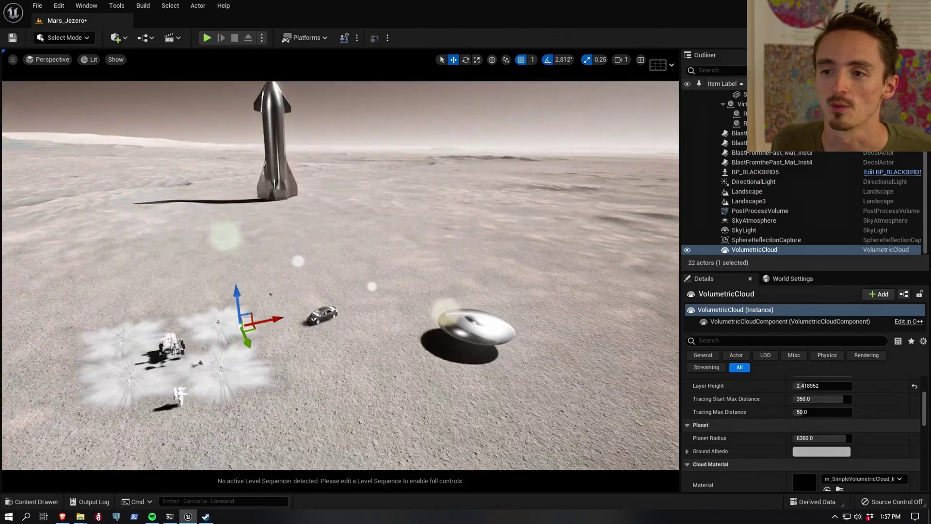
{"action": "right_click_drag", "start_coordinate": [388, 233], "coordinate": [407, 359]}
{"action": "right_click_drag", "start_coordinate": [416, 291], "coordinate": [402, 249]}
{"action": "key", "text": "Delete"}
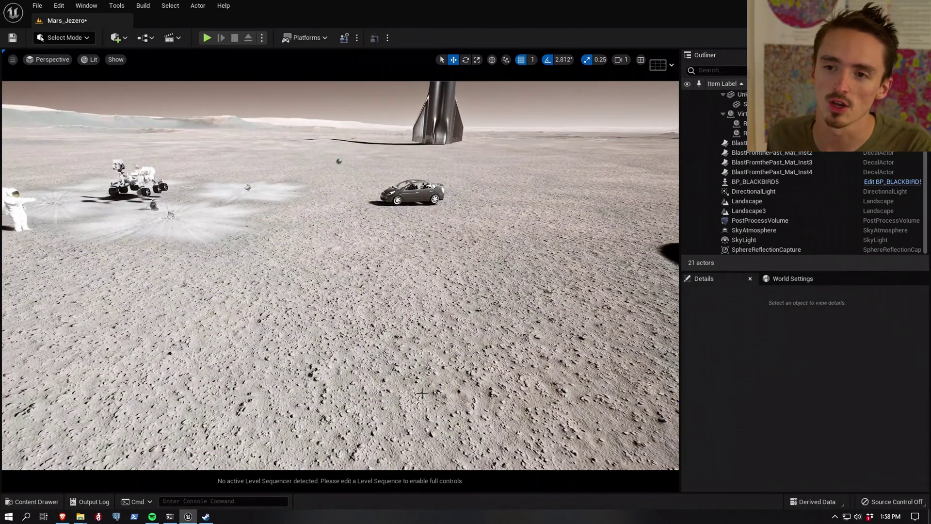
{"action": "right_click_drag", "start_coordinate": [421, 394], "coordinate": [442, 336]}
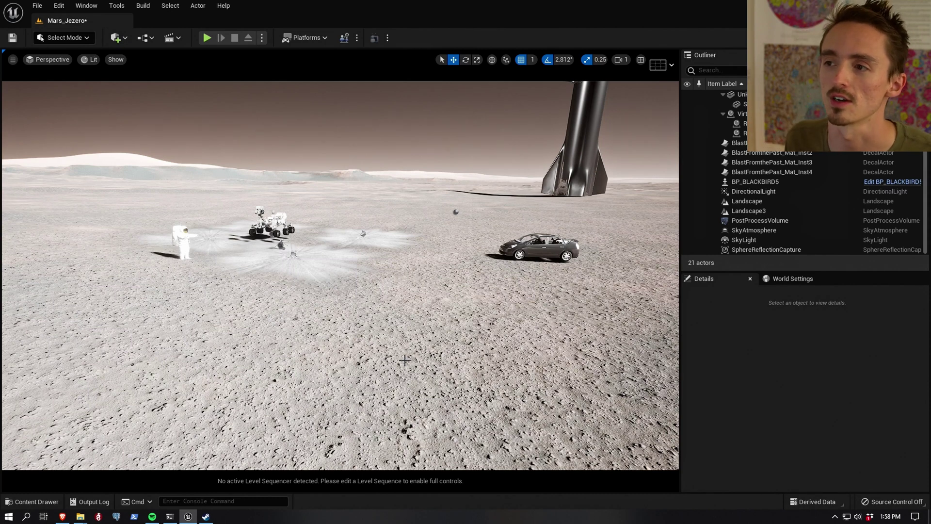
{"action": "right_click_drag", "start_coordinate": [438, 340], "coordinate": [437, 301]}
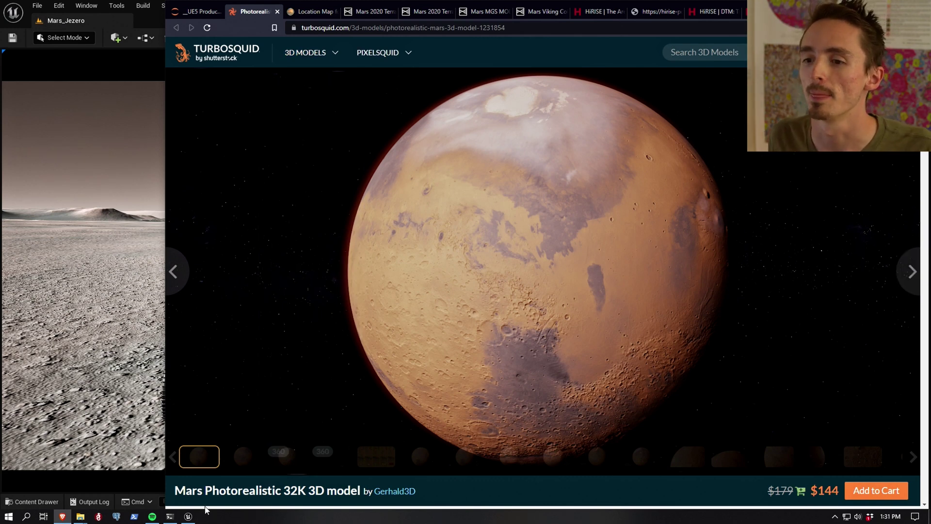
Step: Highlight the title and price of the Mars Photorealistic 32K 3D model, and open the Mars 2020 terrain data page
{"action": "left_click_drag", "start_coordinate": [238, 482], "coordinate": [306, 485]}
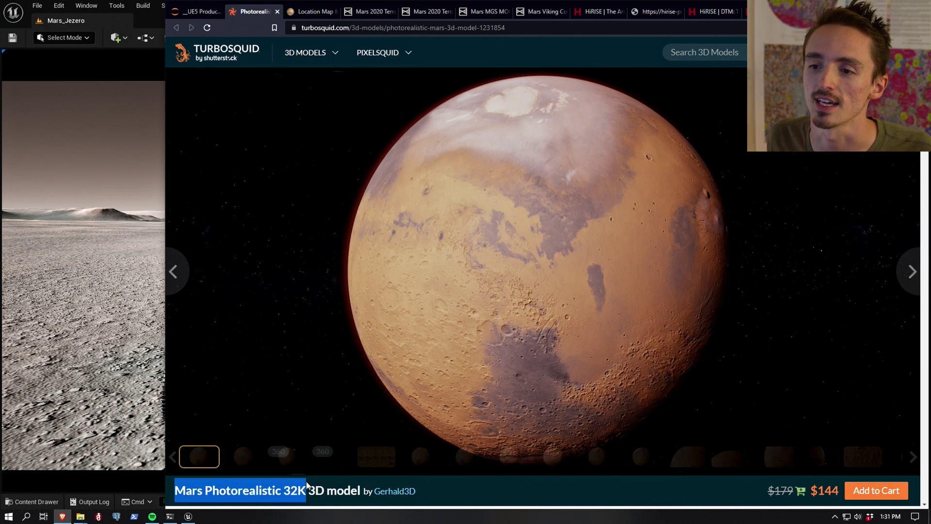
{"action": "double_click", "coordinate": [298, 492]}
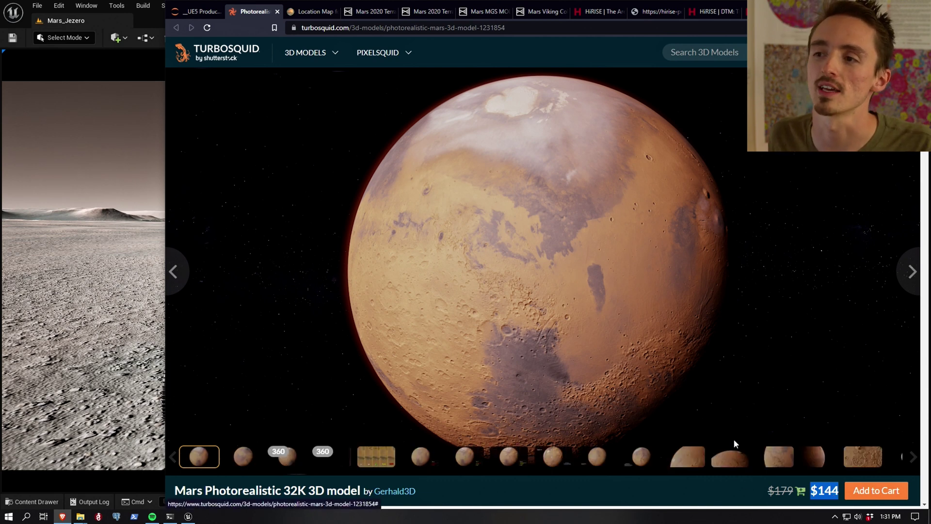
{"action": "left_click", "coordinate": [420, 10]}
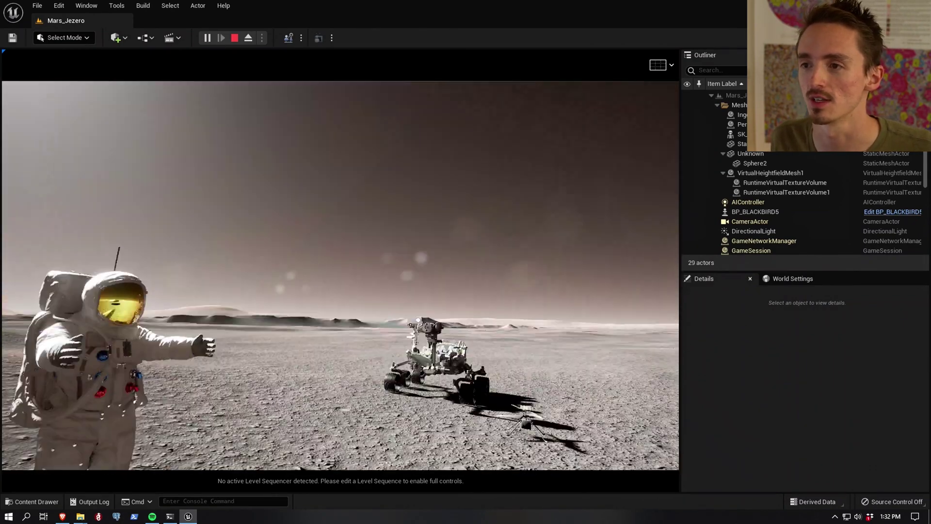
Step: Return to the browser, open the UE5 production notebook, and highlight versecontent in the Patreon address
{"action": "key", "text": "alt+Tab"}
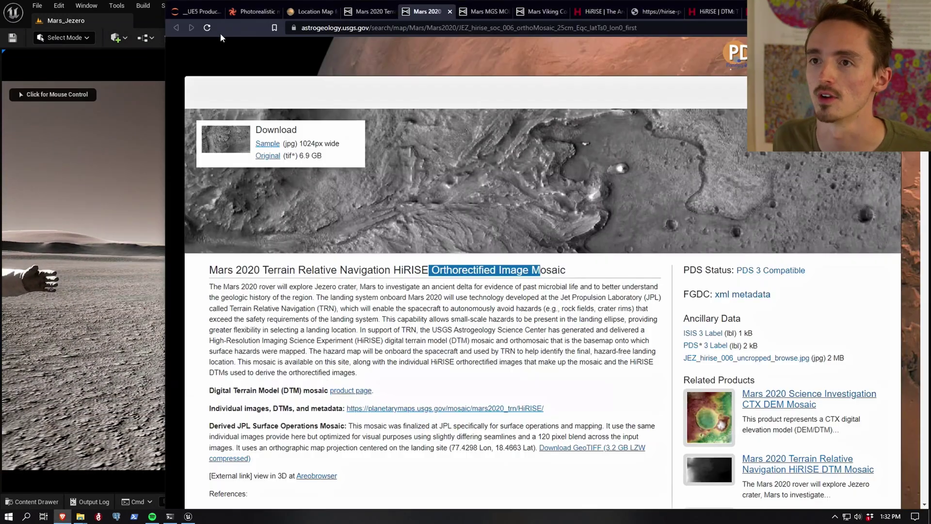
{"action": "left_click", "coordinate": [191, 15]}
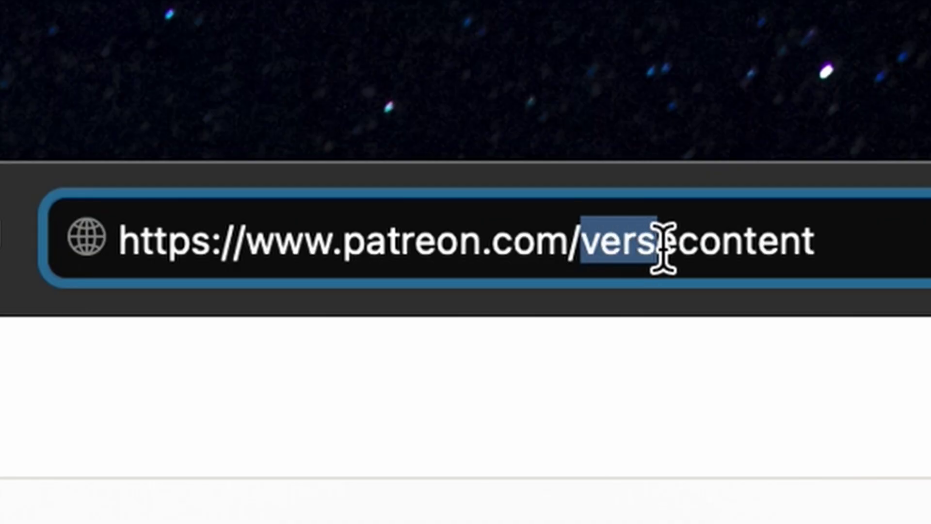
{"action": "left_click_drag", "start_coordinate": [662, 247], "coordinate": [779, 251]}
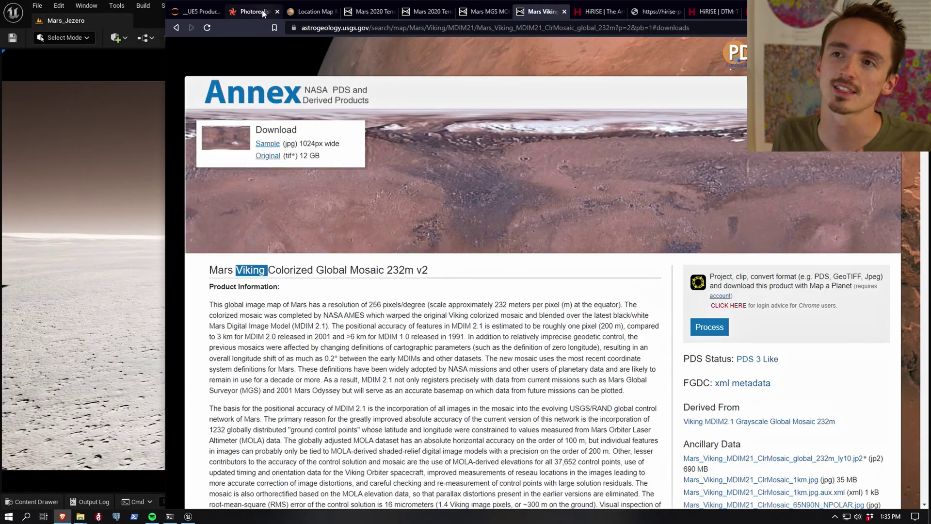
Step: Examine the elevation dataset cells in the UE5 production notebook, highlighting the path of the MOLA HRSC blended DEM, and return to Unreal Editor
{"action": "left_click", "coordinate": [260, 12]}
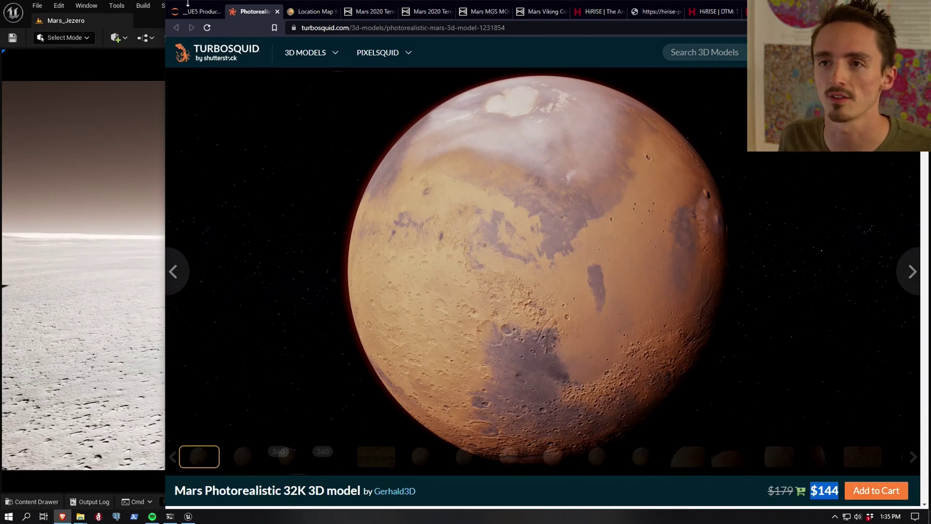
{"action": "left_click", "coordinate": [201, 11]}
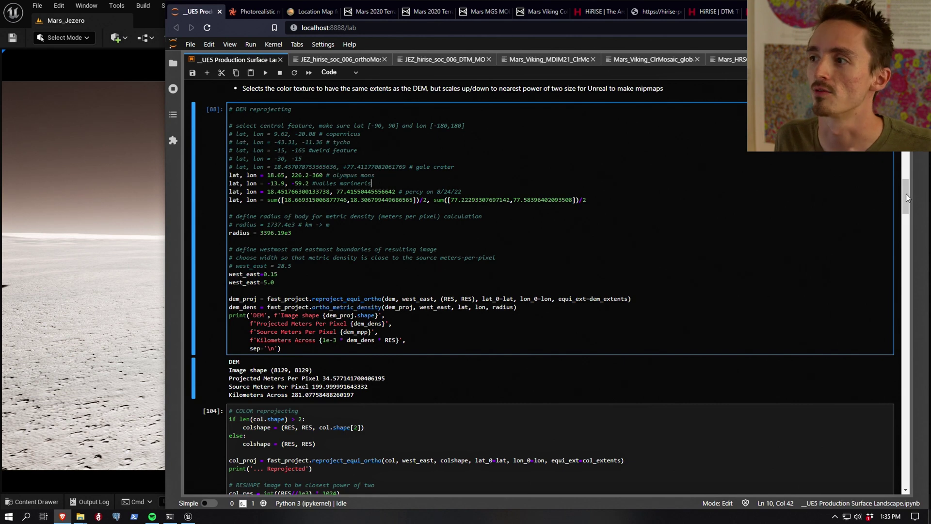
{"action": "left_click_drag", "start_coordinate": [906, 197], "coordinate": [907, 138]}
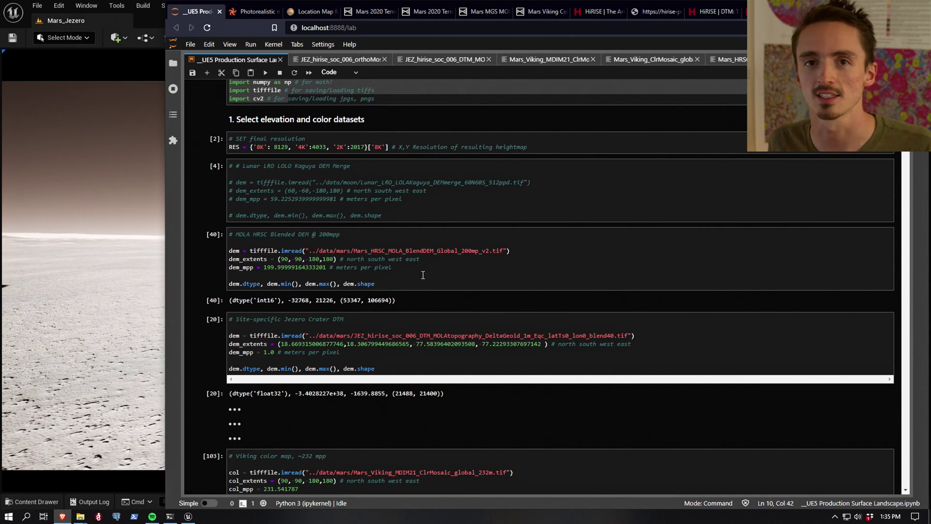
{"action": "left_click_drag", "start_coordinate": [504, 250], "coordinate": [315, 251]}
{"action": "left_click", "coordinate": [103, 109]}
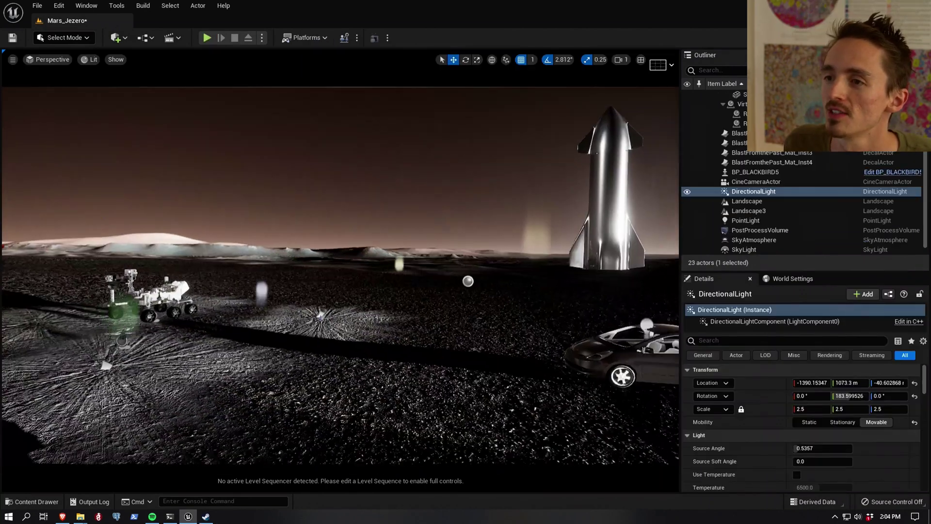
Step: Duplicate the Starship_Lander twice in a row along the X axis, the last copy at about X 2624.63 m, and inspect the three ships
{"action": "right_click", "coordinate": [373, 165]}
{"action": "type", "text": "a"}
{"action": "left_click", "coordinate": [262, 155]}
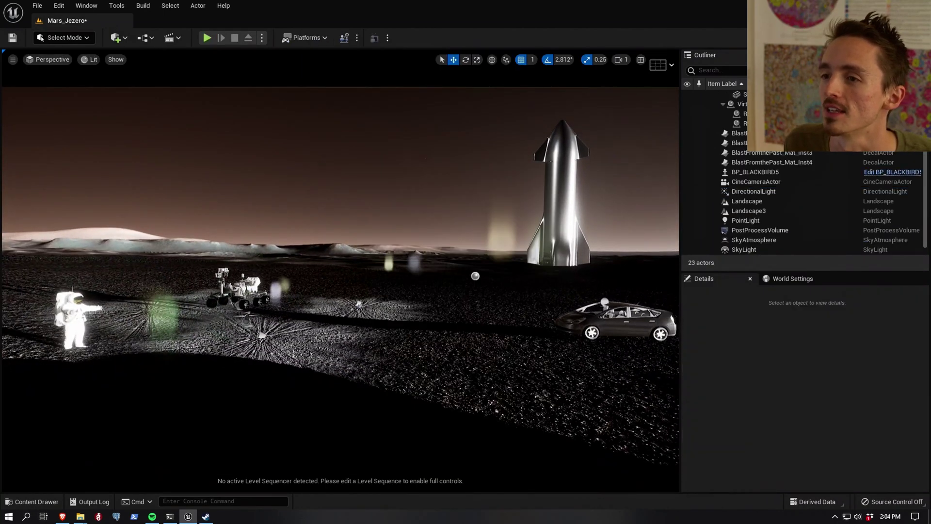
{"action": "right_click_drag", "start_coordinate": [263, 156], "coordinate": [369, 189]}
{"action": "mouse_move", "coordinate": [348, 243]}
{"action": "right_mouse_down"}
{"action": "mouse_move", "coordinate": [356, 233]}
{"action": "mouse_move", "coordinate": [349, 243]}
{"action": "right_mouse_up"}
{"action": "left_click", "coordinate": [368, 246]}
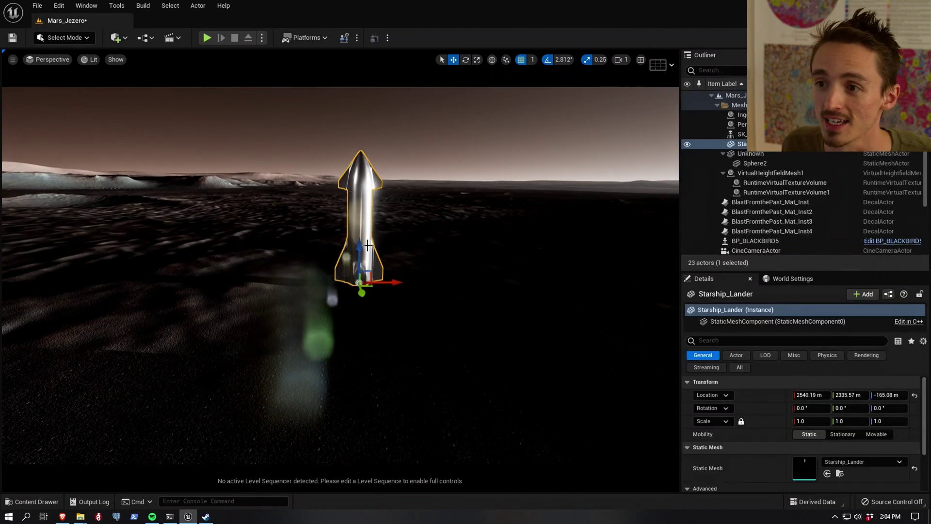
{"action": "left_click_drag", "start_coordinate": [394, 281], "coordinate": [597, 284], "text": "alt"}
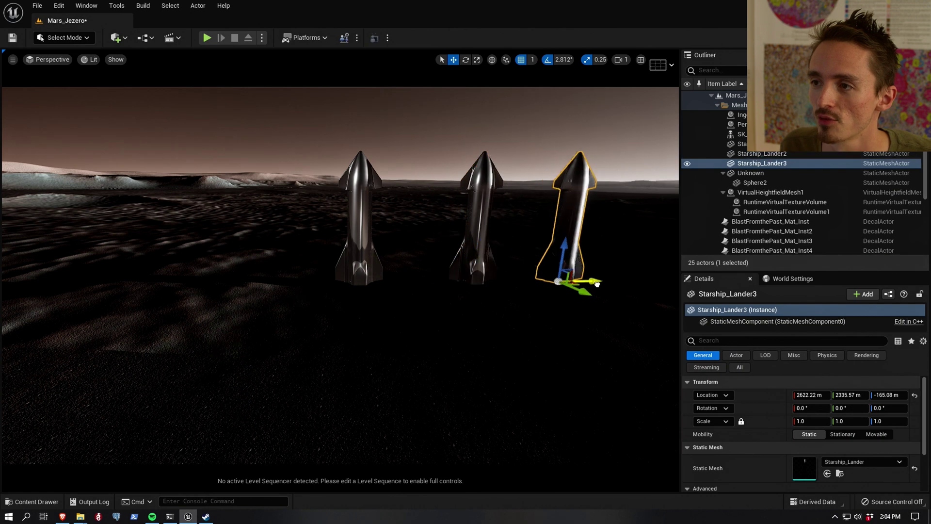
{"action": "right_click_drag", "start_coordinate": [527, 279], "coordinate": [380, 361]}
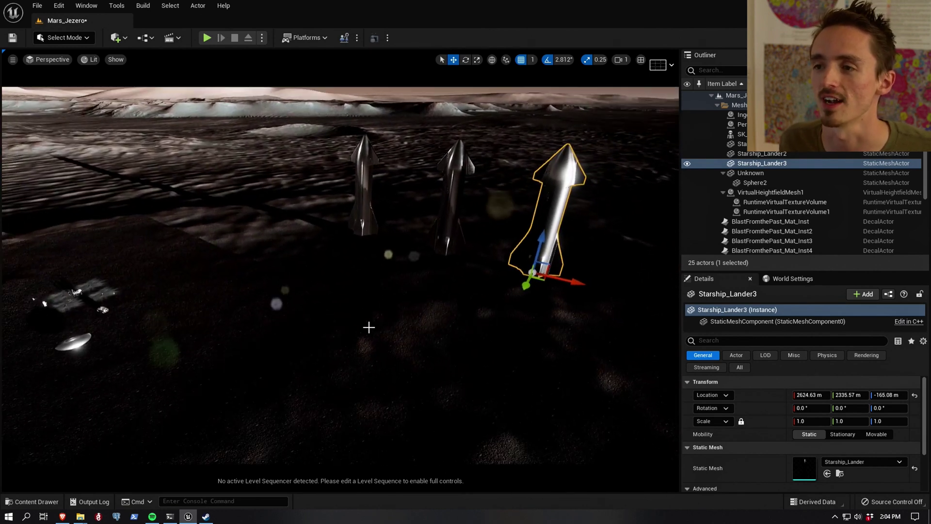
{"action": "right_click_drag", "start_coordinate": [368, 328], "coordinate": [353, 305]}
{"action": "scroll", "coordinate": [351, 320], "scroll_direction": "up", "scroll_amount": 4}
{"action": "key", "text": "s"}
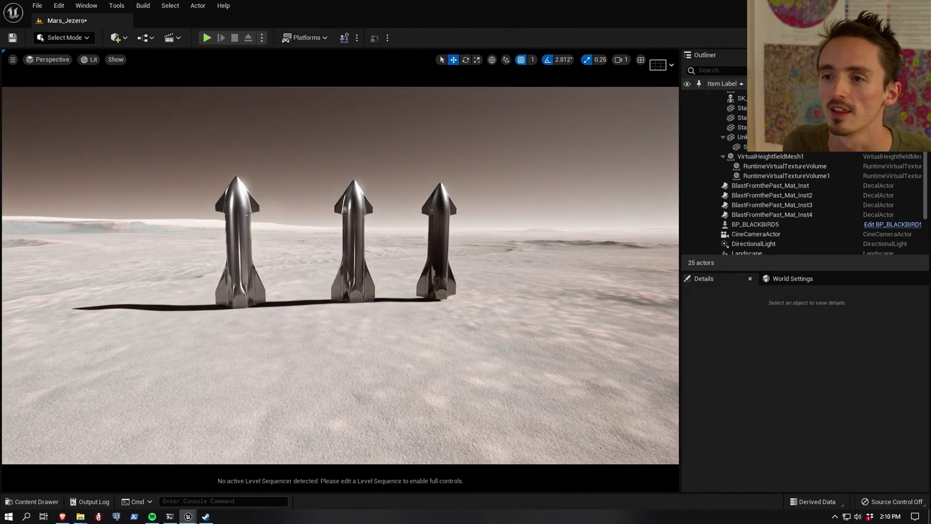
{"action": "right_click_drag", "start_coordinate": [339, 291], "coordinate": [351, 291]}
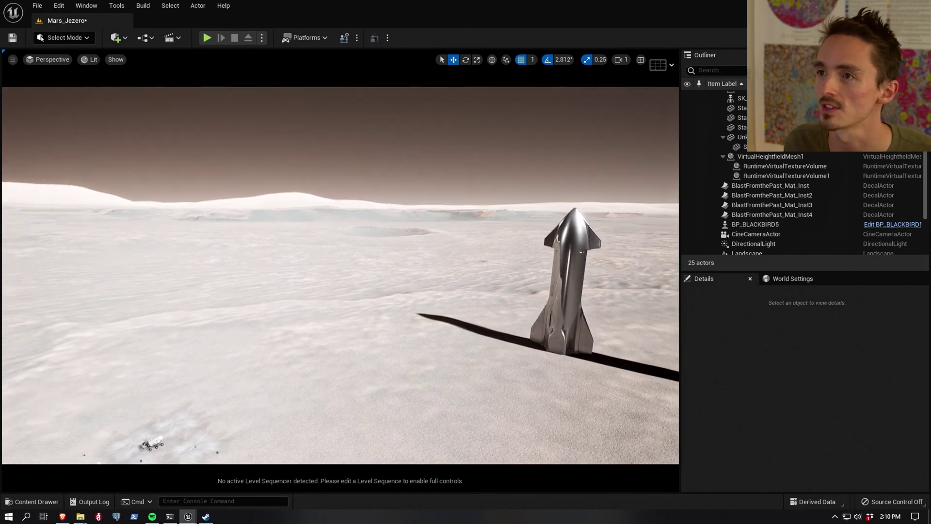
Step: Set the viewport camera speed to 4 and survey the Jezero delta terrain from high above
{"action": "left_click", "coordinate": [625, 60]}
{"action": "left_click", "coordinate": [650, 82]}
{"action": "key", "text": "w"}
{"action": "right_click_drag", "start_coordinate": [436, 239], "coordinate": [436, 286]}
{"action": "key", "text": "e"}
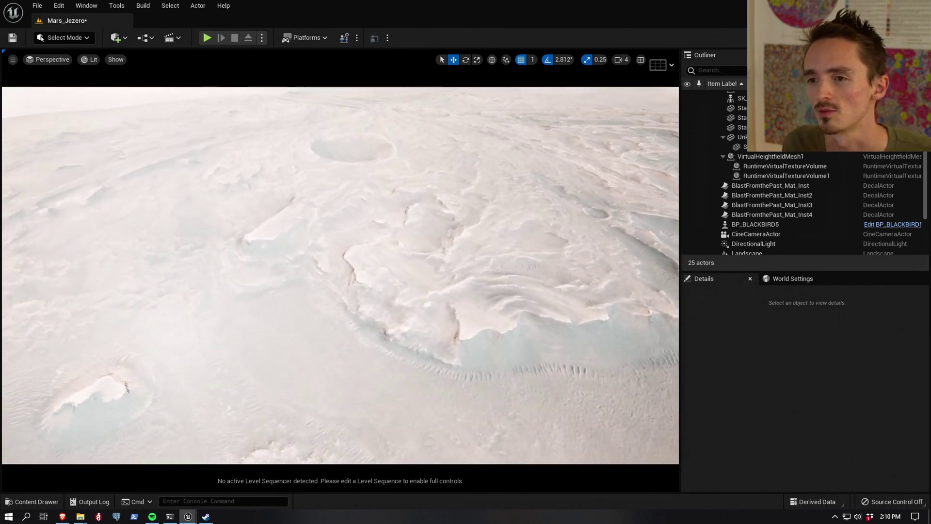
Step: Check Perseverance's location on NASA's Where is Perseverance map and return to the Mars_Jezero level
{"action": "key", "text": "alt+Tab"}
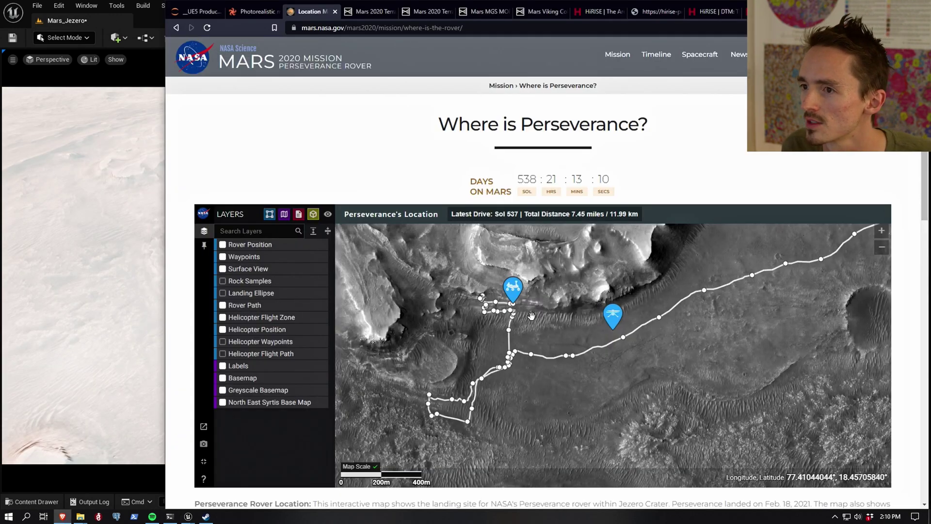
{"action": "scroll", "coordinate": [531, 316], "scroll_direction": "down", "scroll_amount": 1}
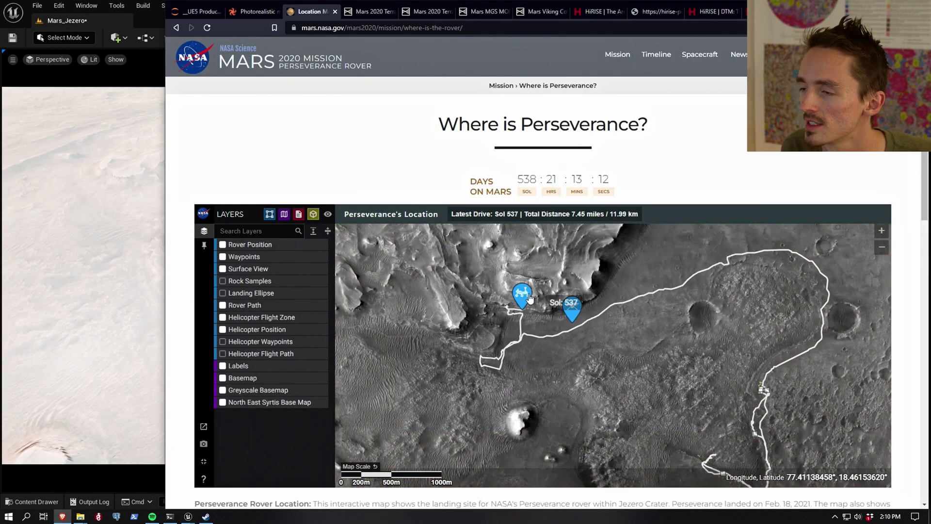
{"action": "key", "text": "alt+Tab"}
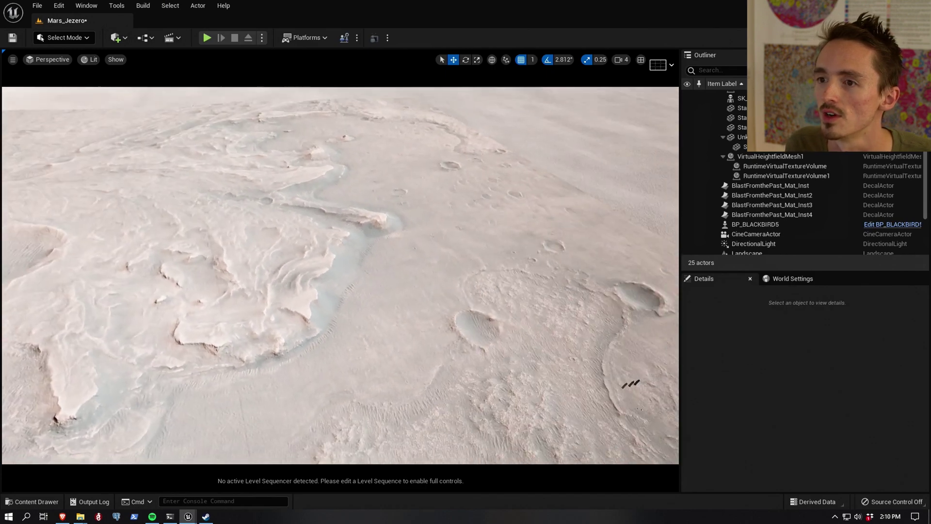
Step: Place a Percy_Rover at Perseverance's real location near the delta, at X 269.15 m, Y 1759.36 m, Z -135.95 m
{"action": "right_click_drag", "start_coordinate": [340, 275], "coordinate": [339, 328]}
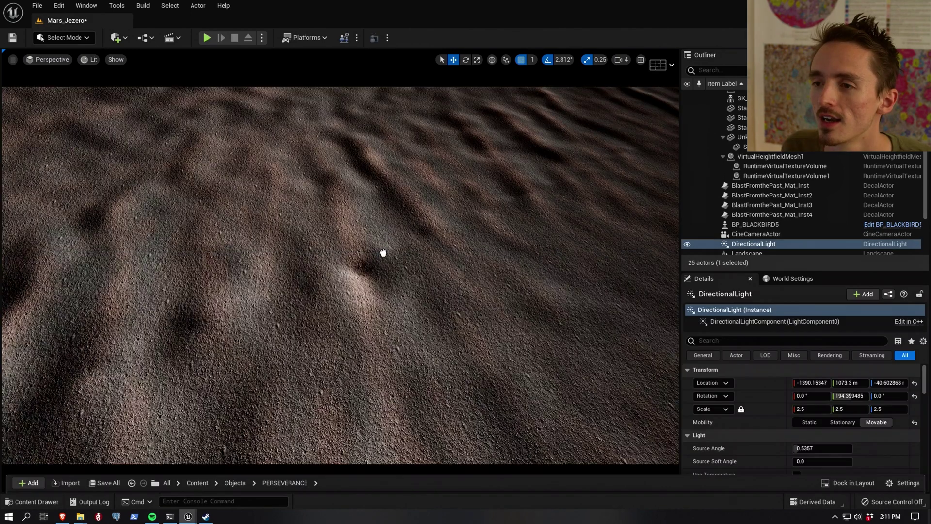
{"action": "left_click_drag", "start_coordinate": [366, 283], "coordinate": [366, 283]}
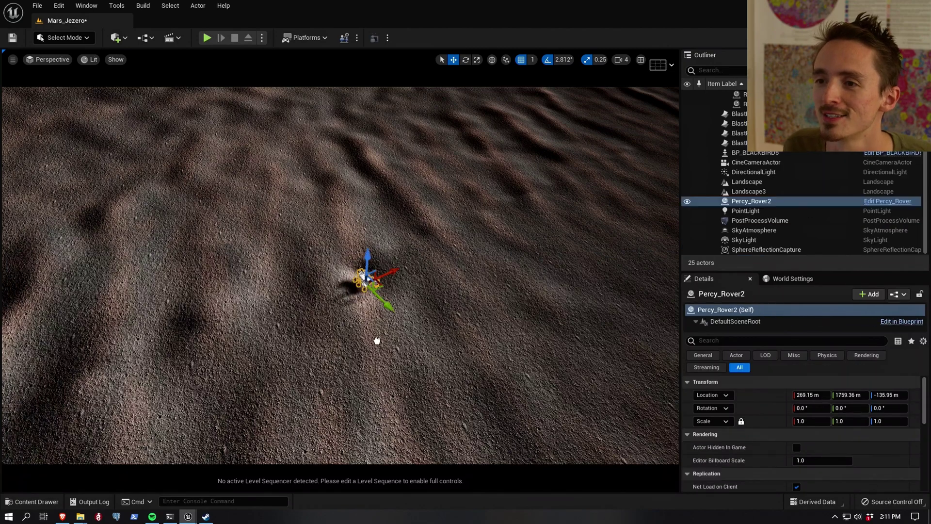
{"action": "right_click_drag", "start_coordinate": [377, 341], "coordinate": [315, 266]}
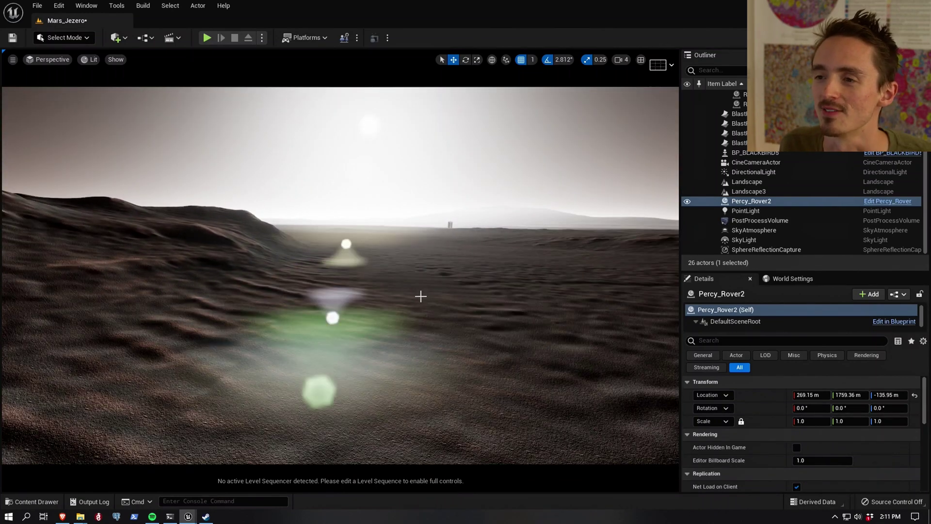
{"action": "right_click_drag", "start_coordinate": [421, 309], "coordinate": [291, 412]}
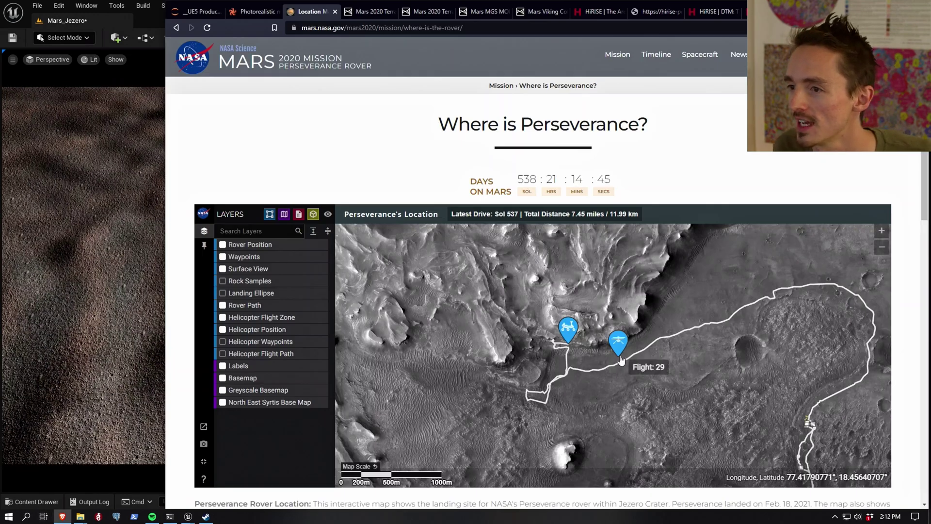
Step: Place an Ingenuity_Heli at its NASA map location, at X 769.46 m, Y 1808.63 m, Z -145.6 m, and frame it up close
{"action": "scroll", "coordinate": [621, 359], "scroll_direction": "up", "scroll_amount": 1}
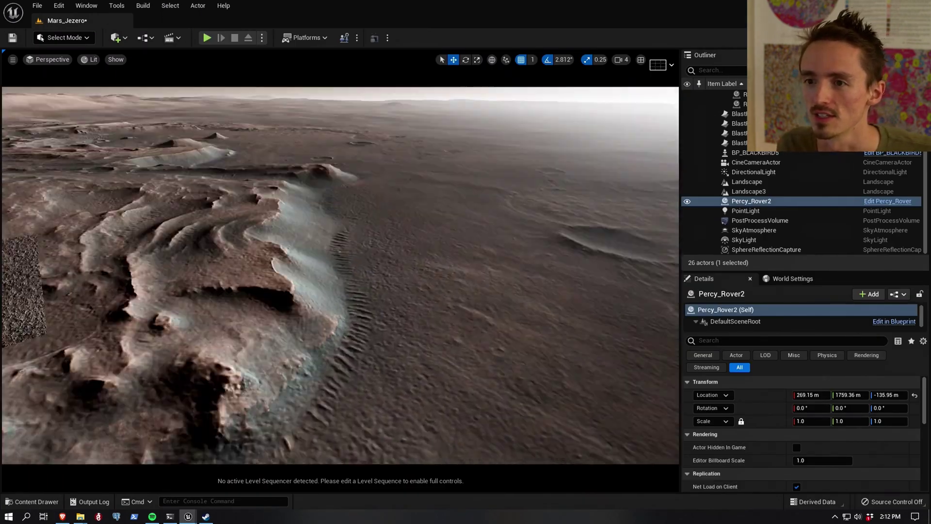
{"action": "right_click_drag", "start_coordinate": [341, 275], "coordinate": [228, 346]}
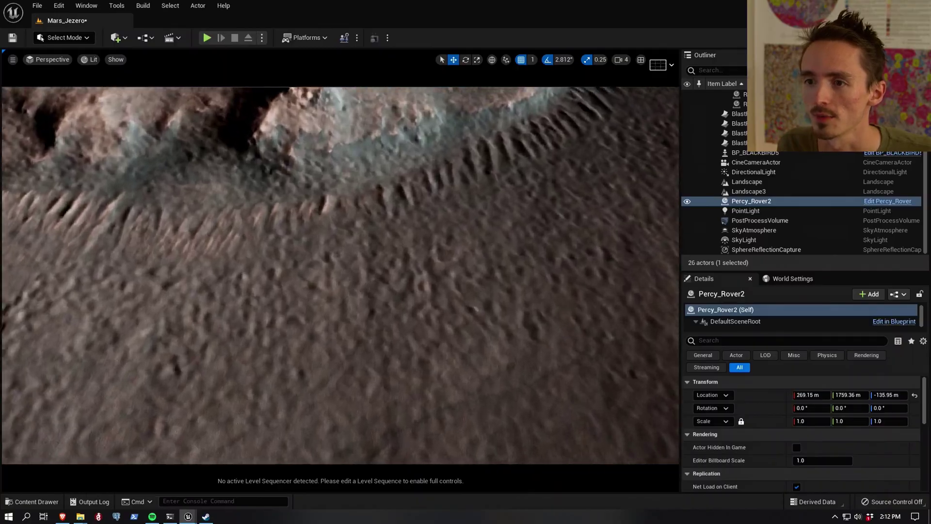
{"action": "right_click_drag", "start_coordinate": [489, 261], "coordinate": [489, 303]}
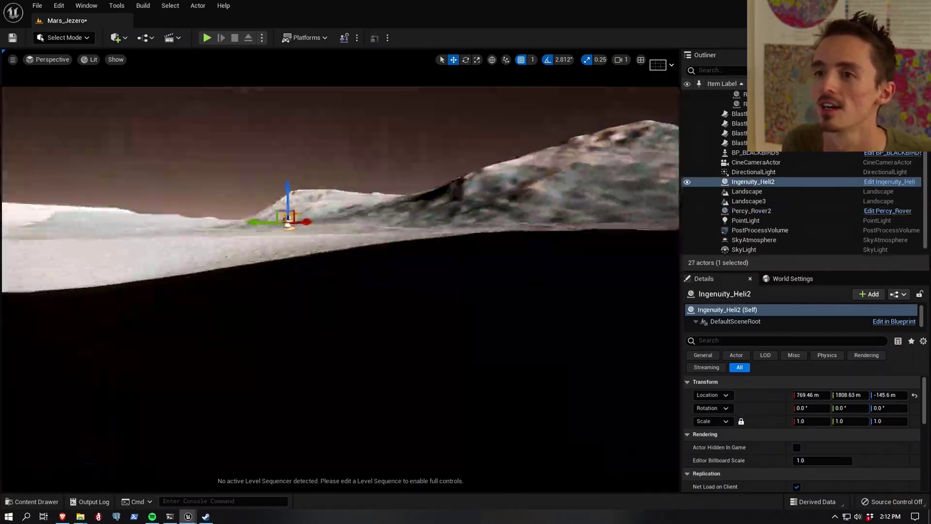
{"action": "right_click_drag", "start_coordinate": [340, 261], "coordinate": [291, 265]}
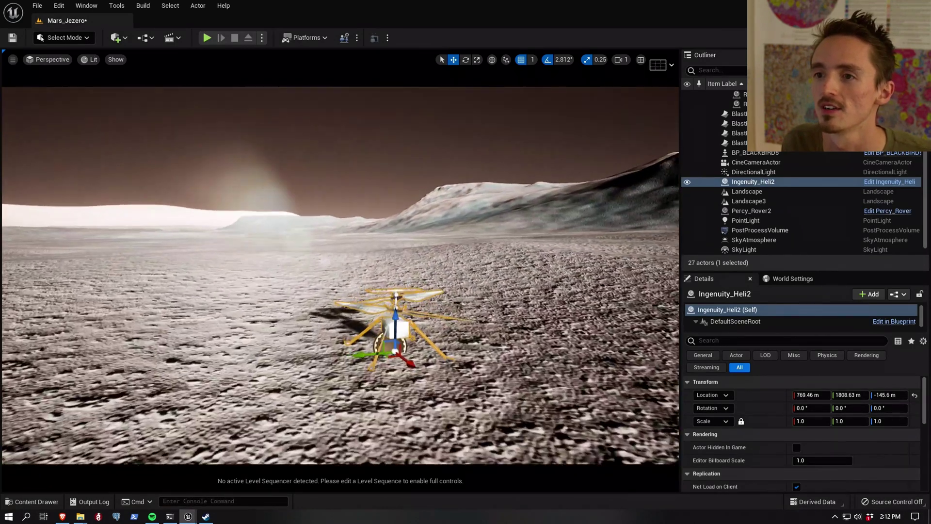
{"action": "key", "text": "Escape"}
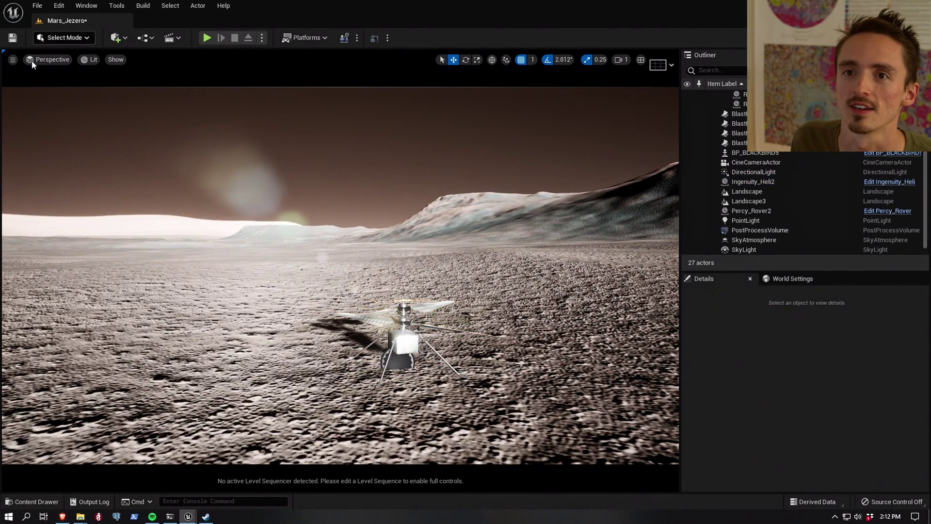
Step: Create a CineCameraActor at the current view of the Ingenuity helicopter
{"action": "left_click", "coordinate": [12, 59]}
{"action": "mouse_move", "coordinate": [73, 239]}
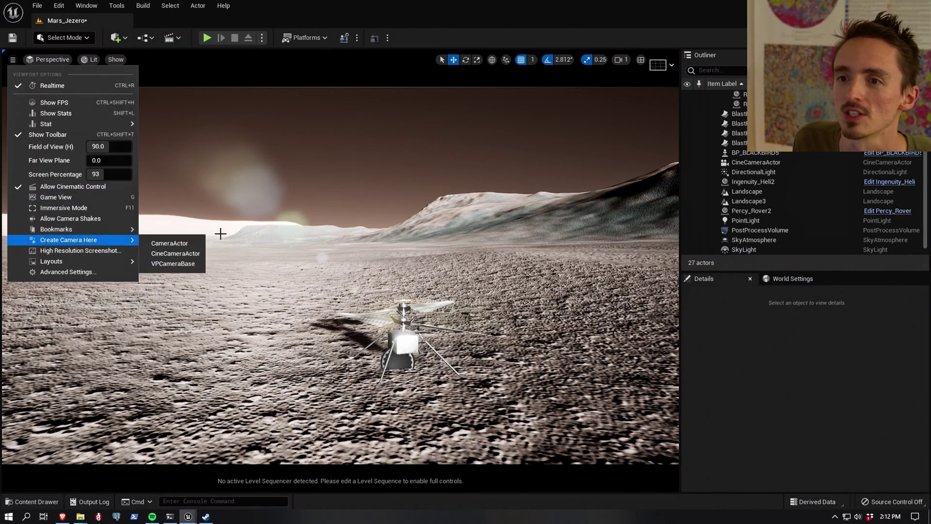
{"action": "left_click", "coordinate": [176, 253]}
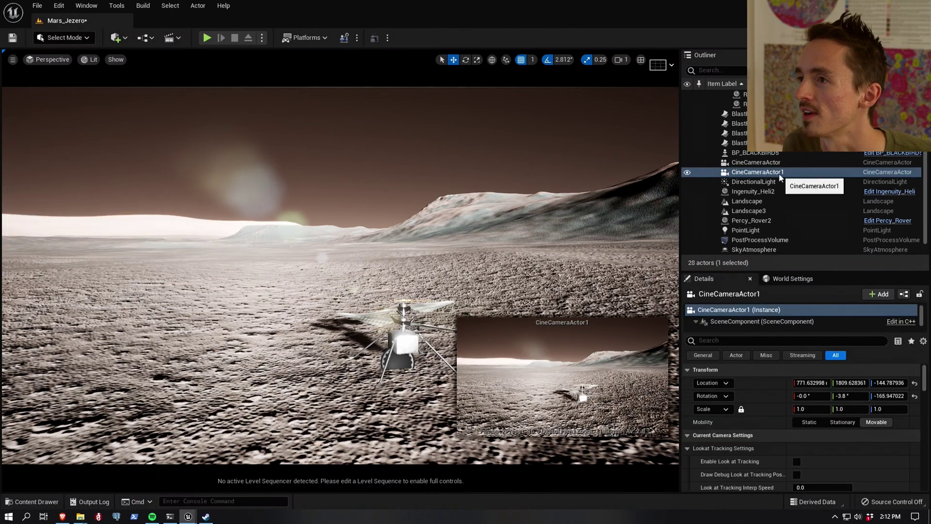
Step: Pilot CineCameraActor1 to frame Ingenuity with Perseverance behind it and set its manual focus distance to about 144.5 m
{"action": "key", "text": "ctrl+shift+p"}
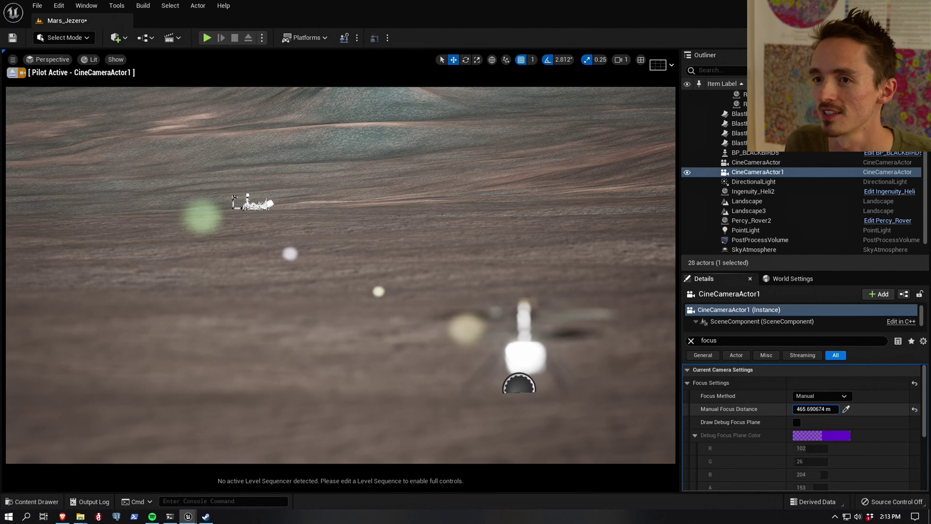
{"action": "left_click_drag", "start_coordinate": [815, 408], "coordinate": [803, 408]}
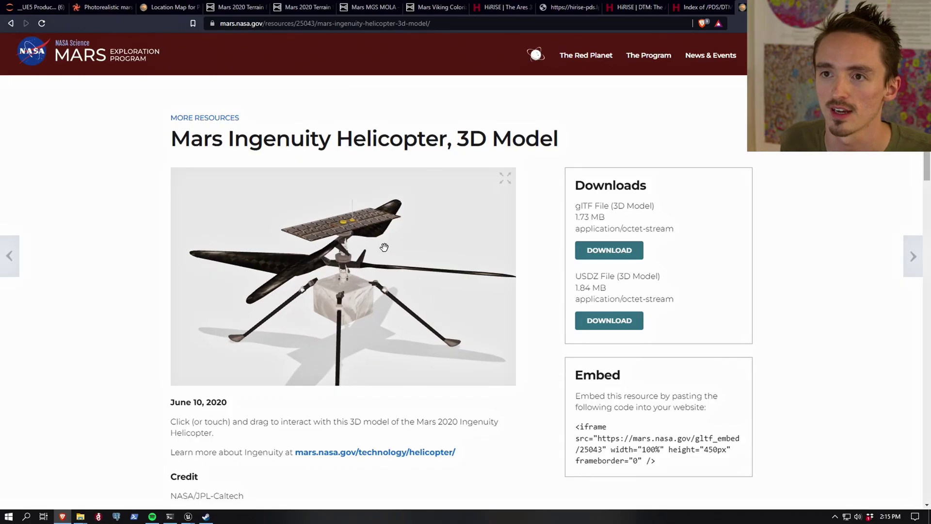
Step: View the Mars Ingenuity Helicopter 3D model page on NASA's site and open the Mars Perseverance Rover 3D model from the resources list
{"action": "scroll", "coordinate": [188, 140], "scroll_direction": "down", "scroll_amount": 1}
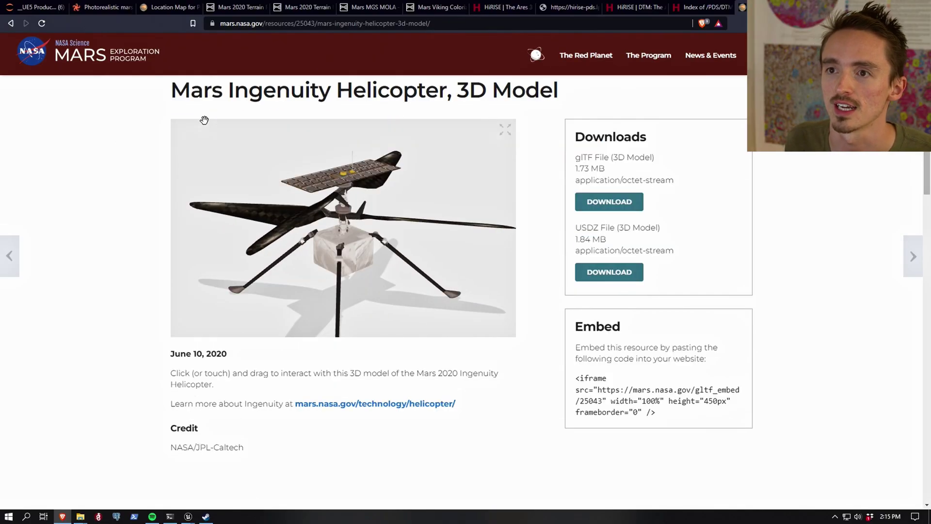
{"action": "left_click_drag", "start_coordinate": [348, 117], "coordinate": [353, 117]}
{"action": "scroll", "coordinate": [266, 139], "scroll_direction": "up", "scroll_amount": 1}
{"action": "scroll", "coordinate": [235, 105], "scroll_direction": "up", "scroll_amount": 1}
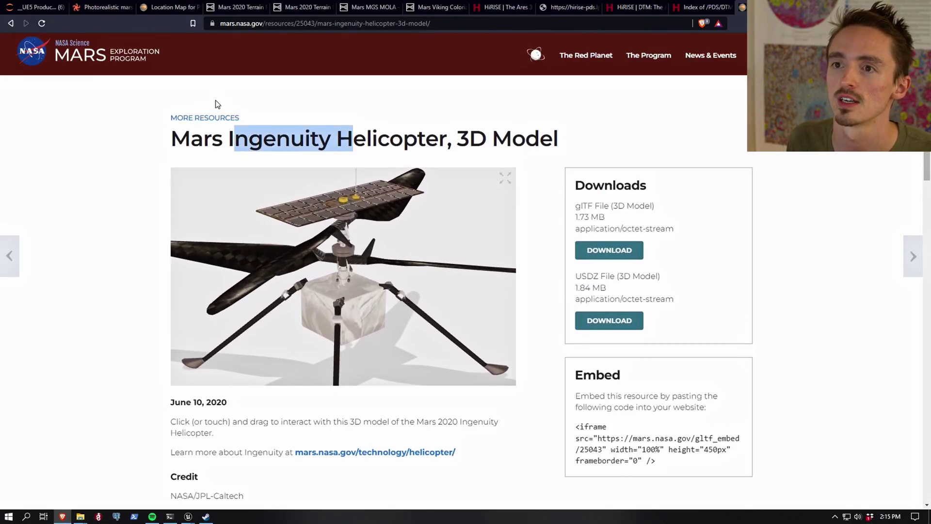
{"action": "left_click", "coordinate": [214, 411]}
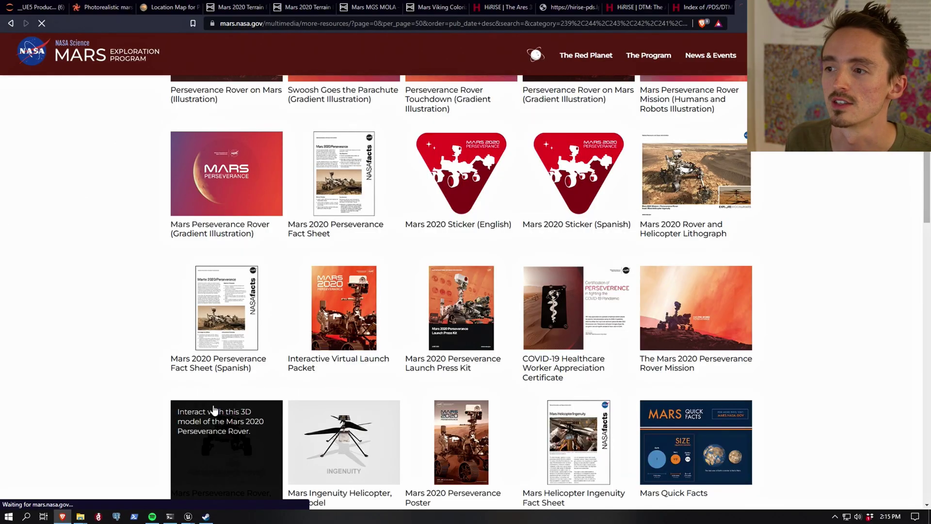
{"action": "left_click", "coordinate": [214, 409]}
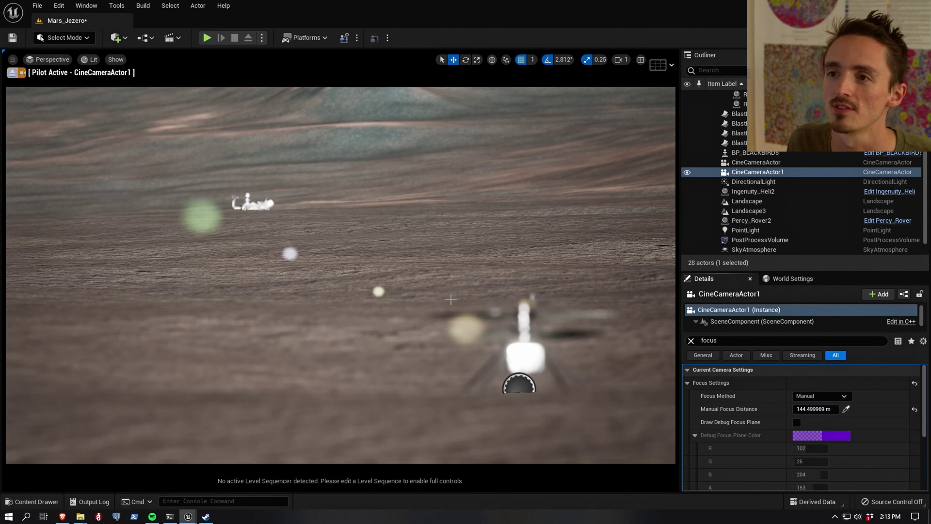
Step: Aim the piloted CineCameraActor1 at the hills and stop piloting it
{"action": "right_click_drag", "start_coordinate": [450, 299], "coordinate": [549, 254]}
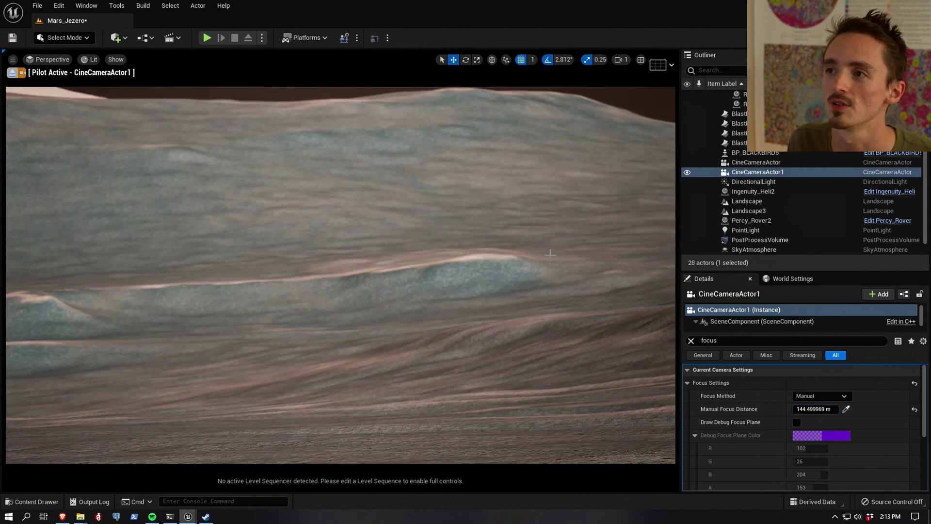
{"action": "left_click", "coordinate": [22, 73]}
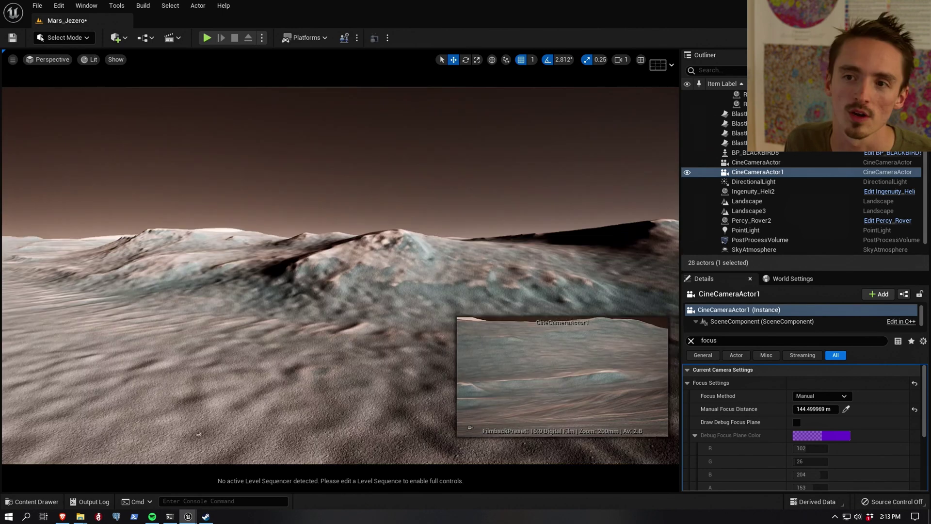
Step: Set the viewport camera speed to 4 and examine the isolated butte and its shadow from several sides
{"action": "right_click_drag", "start_coordinate": [339, 276], "coordinate": [364, 291]}
{"action": "right_click_drag", "start_coordinate": [198, 434], "coordinate": [198, 434]}
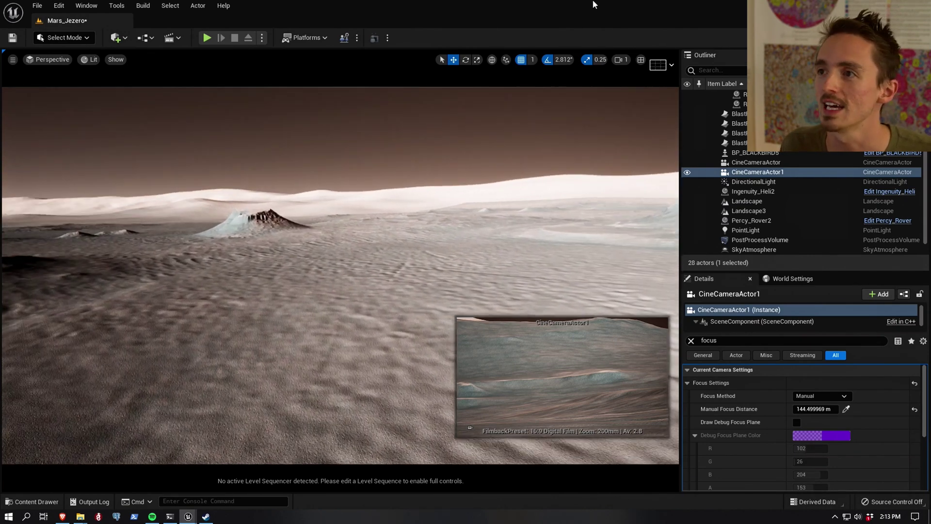
{"action": "left_click", "coordinate": [622, 59]}
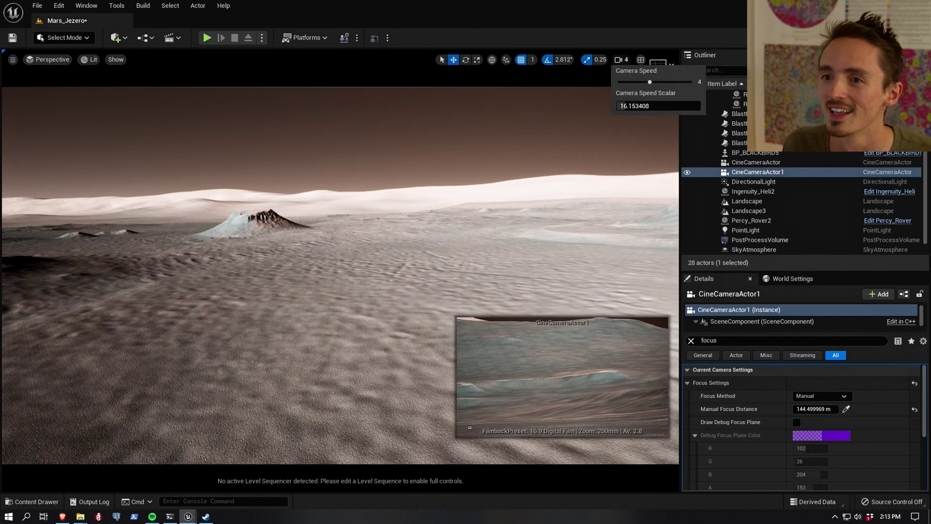
{"action": "right_click_drag", "start_coordinate": [339, 275], "coordinate": [340, 275]}
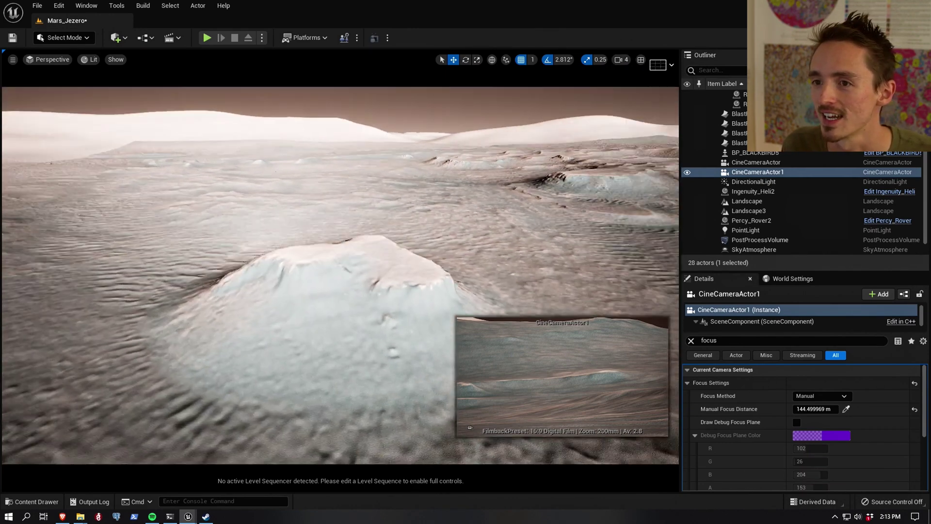
{"action": "right_click_drag", "start_coordinate": [199, 434], "coordinate": [199, 433]}
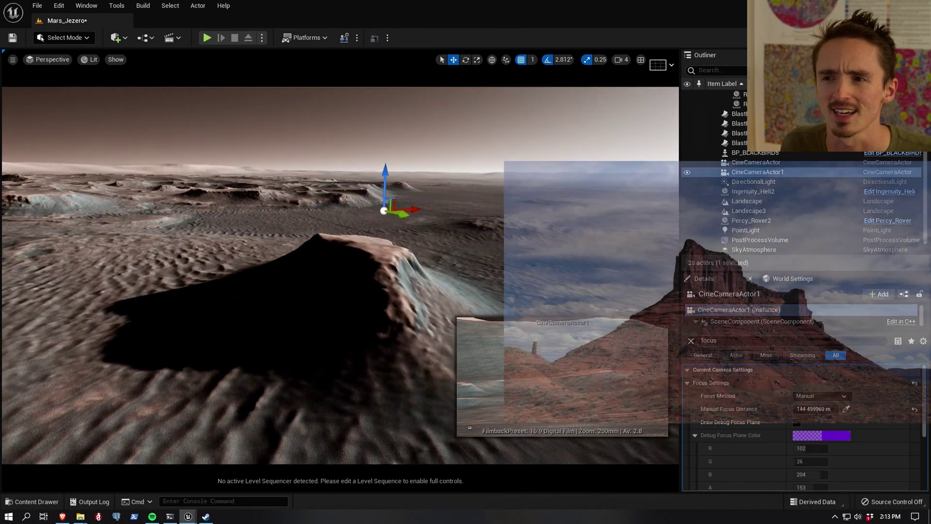
{"action": "right_click_drag", "start_coordinate": [198, 434], "coordinate": [199, 434]}
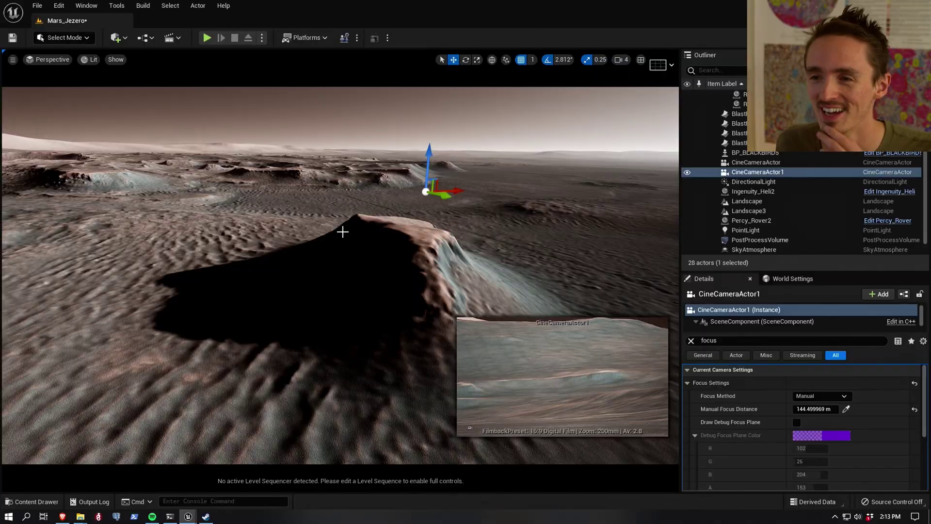
{"action": "right_click_drag", "start_coordinate": [199, 434], "coordinate": [198, 434]}
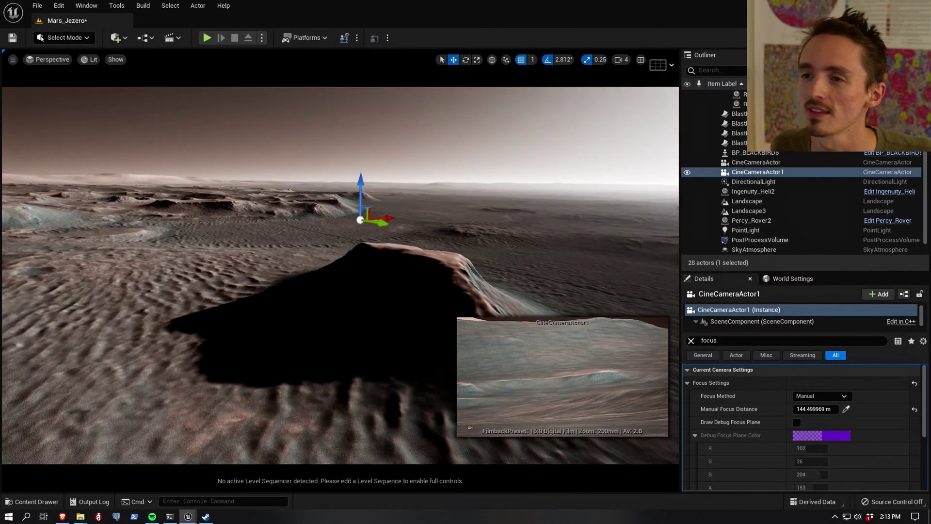
{"action": "right_click_drag", "start_coordinate": [389, 168], "coordinate": [643, 215]}
{"action": "left_click", "coordinate": [388, 168]}
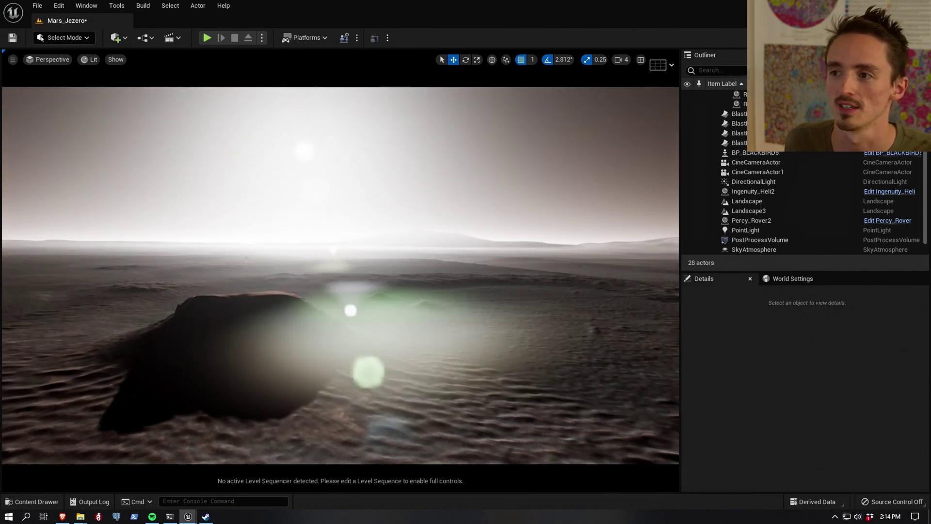
{"action": "right_click_drag", "start_coordinate": [388, 168], "coordinate": [388, 168]}
Step: Rotate the DirectionalLight about its Y axis to about 342° to relight the crater terrain
{"action": "left_click", "coordinate": [763, 182]}
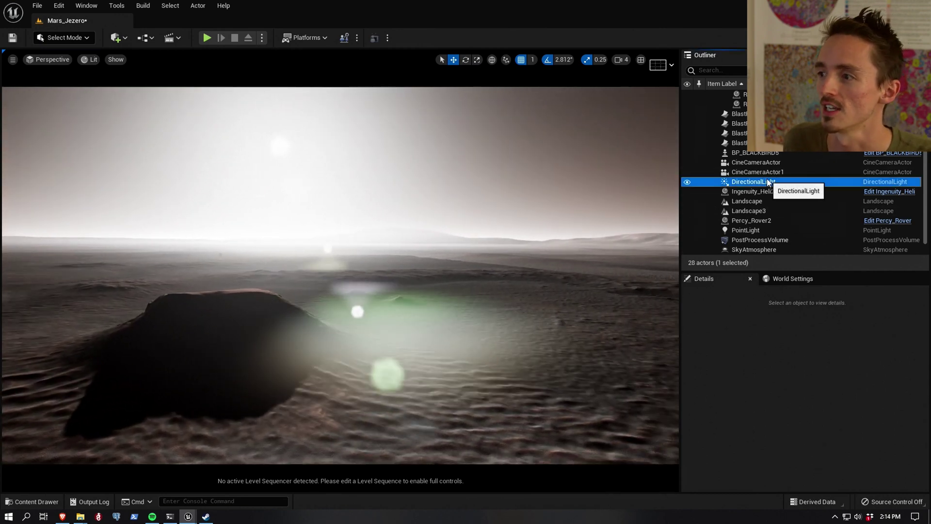
{"action": "left_click", "coordinate": [691, 341]}
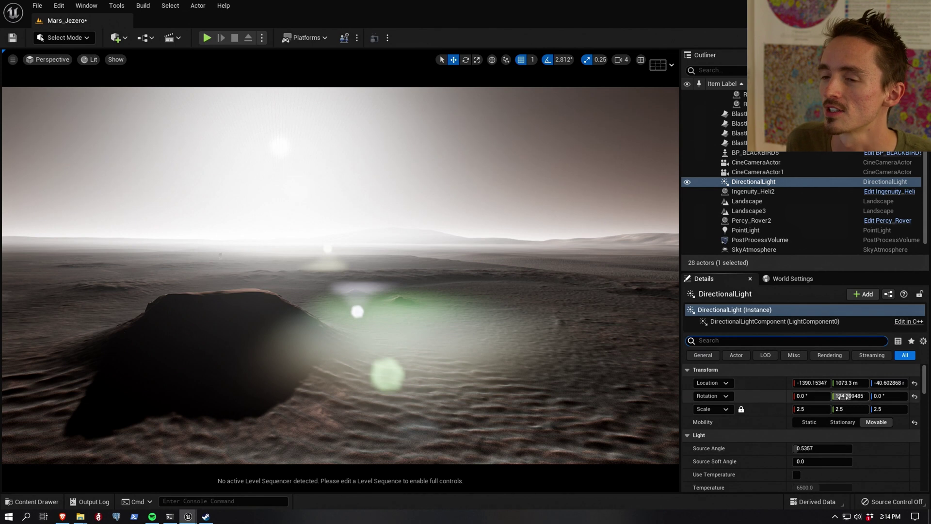
{"action": "left_click_drag", "start_coordinate": [850, 396], "coordinate": [848, 396]}
{"action": "mouse_move", "coordinate": [524, 320]}
{"action": "right_mouse_down"}
{"action": "mouse_move", "coordinate": [430, 313]}
{"action": "mouse_move", "coordinate": [471, 307]}
{"action": "mouse_move", "coordinate": [467, 300]}
{"action": "mouse_move", "coordinate": [533, 317]}
{"action": "mouse_move", "coordinate": [525, 307]}
{"action": "right_mouse_up"}
{"action": "scroll", "coordinate": [923, 396], "scroll_direction": "down", "scroll_amount": 3}
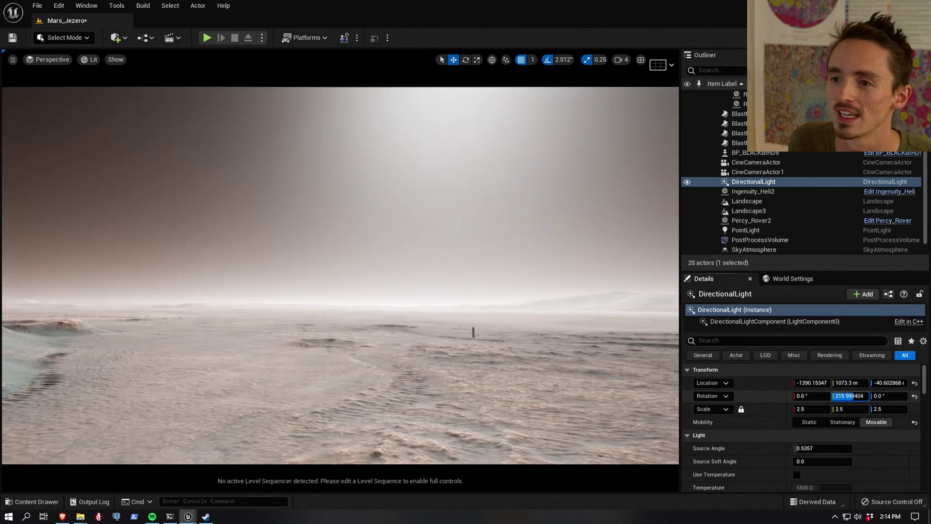
{"action": "left_click_drag", "start_coordinate": [850, 396], "coordinate": [844, 393]}
{"action": "right_click_drag", "start_coordinate": [534, 290], "coordinate": [388, 349]}
Step: Switch to the browser and review the Where is Perseverance map and the elevation dataset cells in the UE5 Production Surface Landscape notebook
{"action": "key", "text": "alt+Tab"}
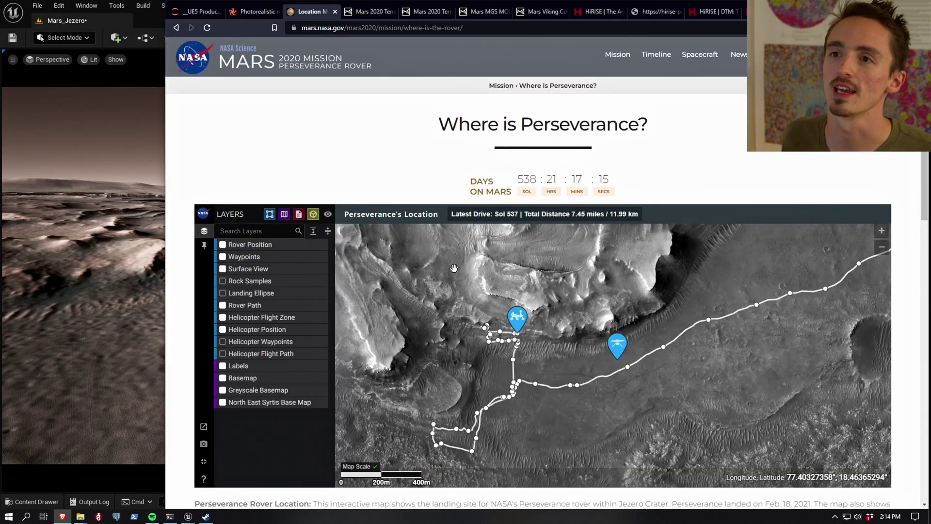
{"action": "left_click", "coordinate": [212, 13]}
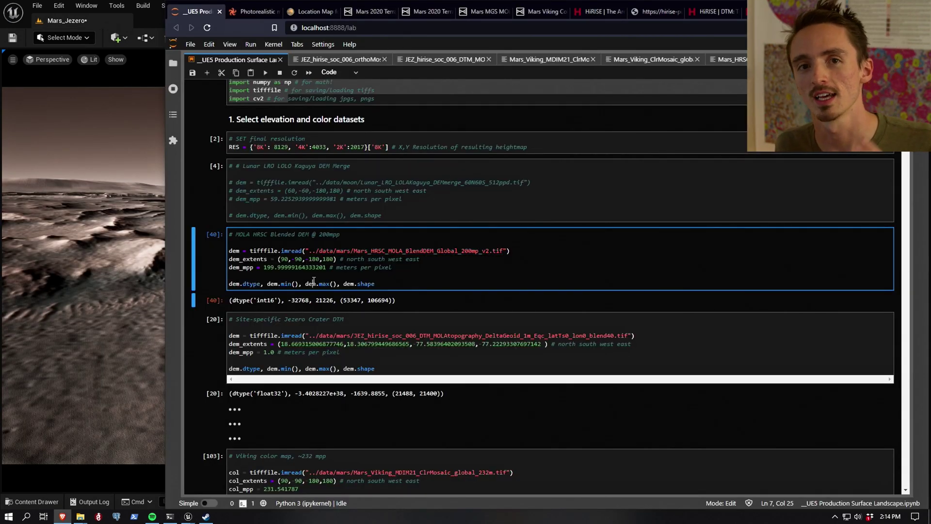
{"action": "left_click_drag", "start_coordinate": [582, 242], "coordinate": [827, 257]}
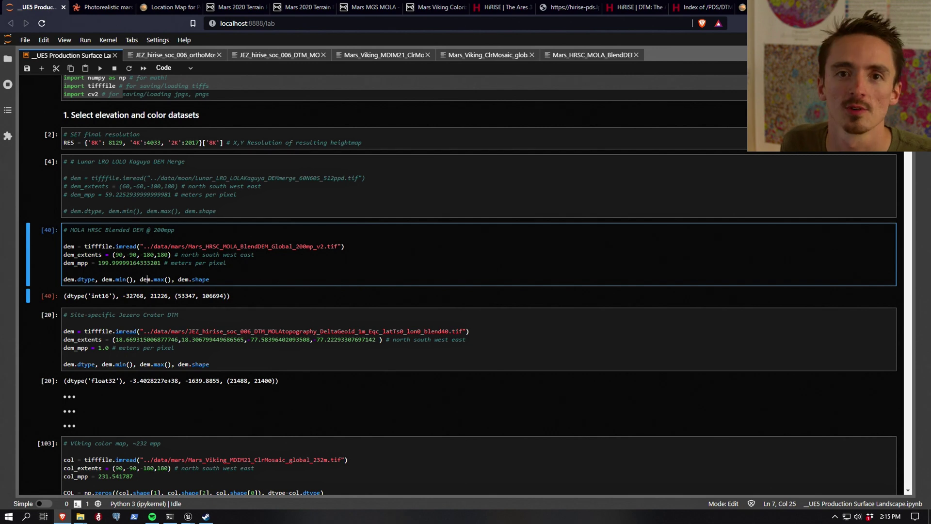
Step: Resize the notebook's browser window to fit beside the level viewport, zoom its page out, and show the Jezero DTM and Viking color map cells
{"action": "key", "text": "super+Down"}
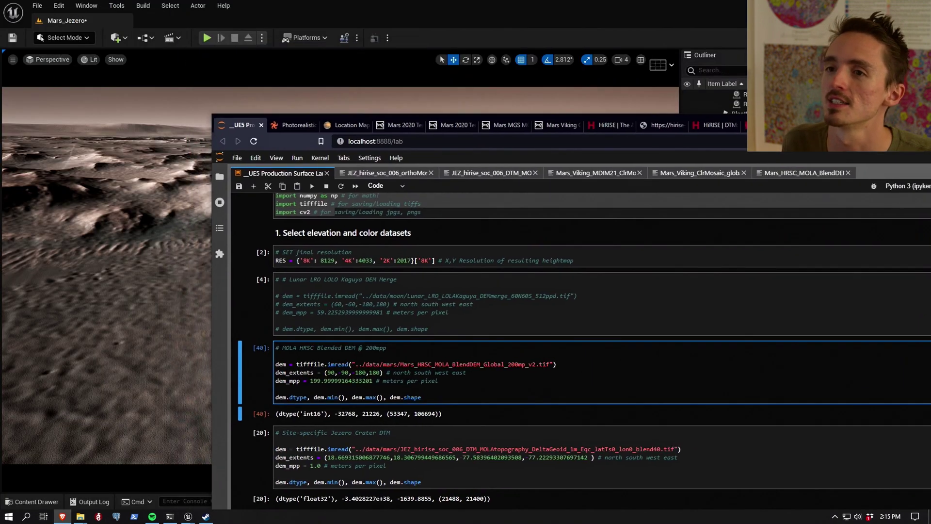
{"action": "left_click_drag", "start_coordinate": [138, 120], "coordinate": [478, 297]}
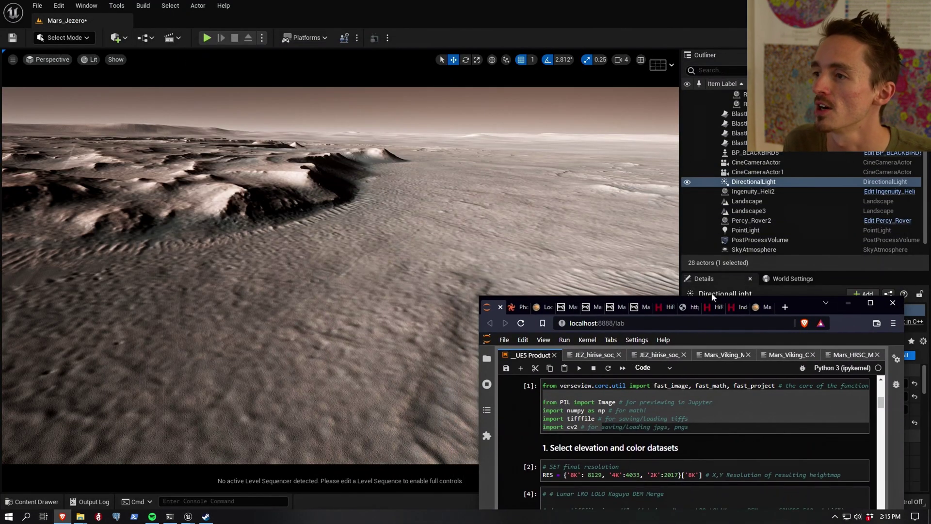
{"action": "left_click_drag", "start_coordinate": [837, 310], "coordinate": [783, 114]}
{"action": "key", "text": "ctrl+minus"}
{"action": "key", "text": "ctrl+minus"}
{"action": "key", "text": "ctrl+minus"}
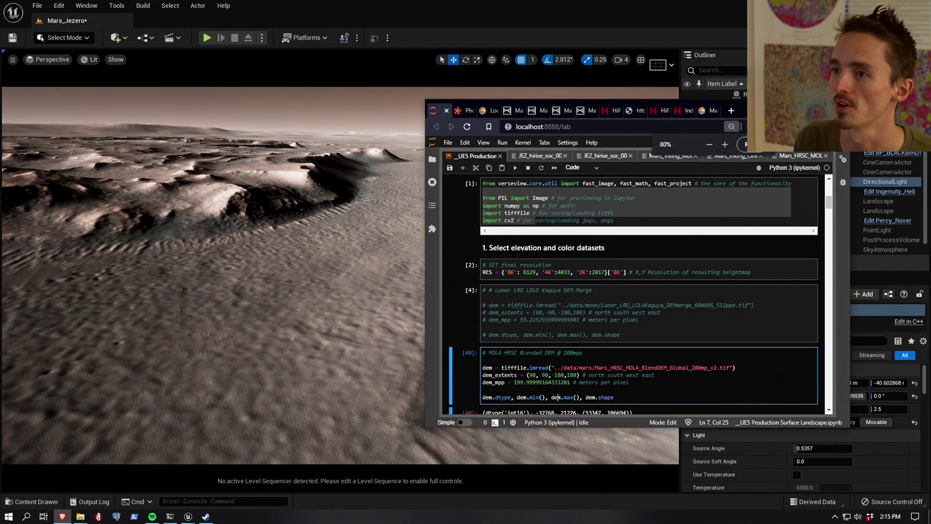
{"action": "left_click_drag", "start_coordinate": [425, 100], "coordinate": [684, 264]}
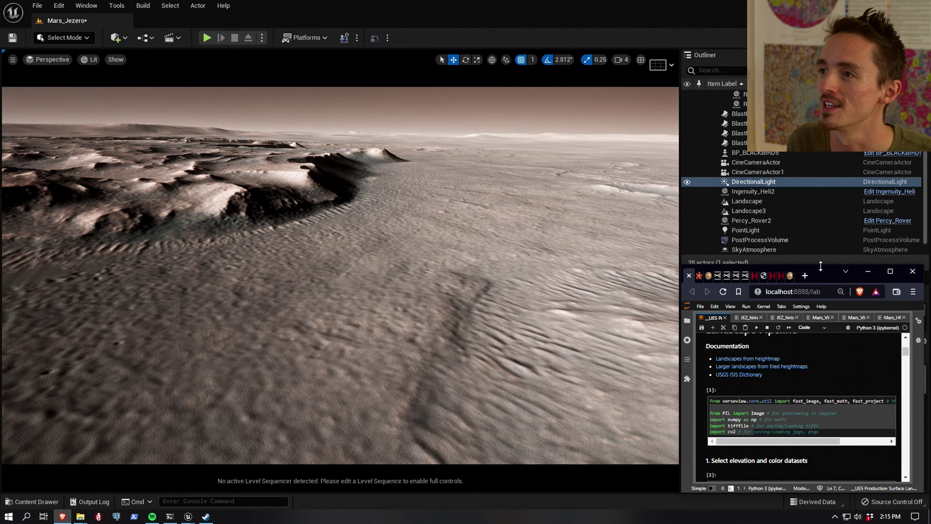
{"action": "left_click_drag", "start_coordinate": [820, 266], "coordinate": [820, 52]}
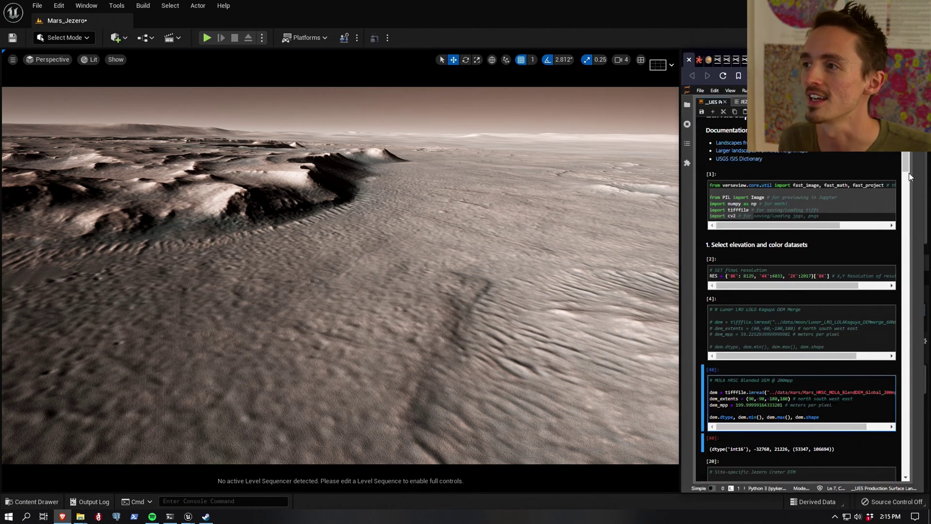
{"action": "left_click_drag", "start_coordinate": [909, 175], "coordinate": [911, 193]}
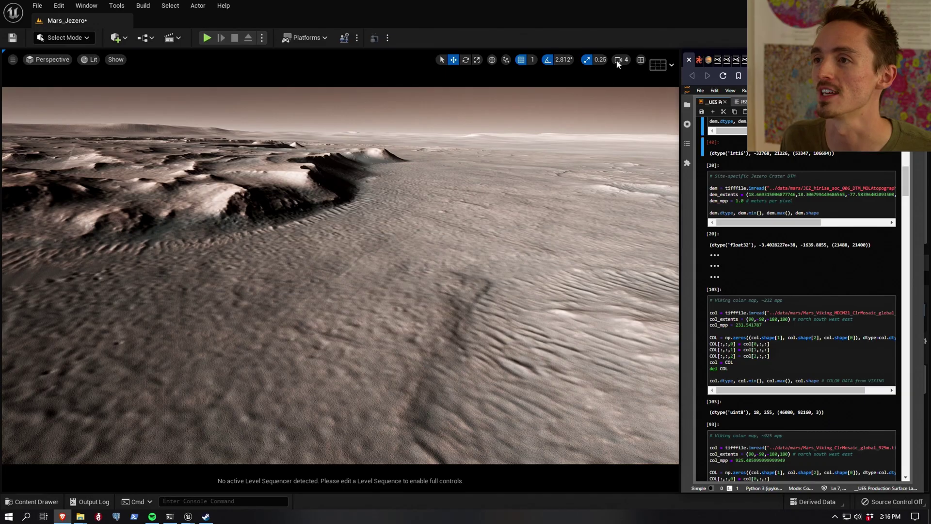
Step: Raise the viewport camera speed to 7 and view Jezero crater and its surroundings from high altitude
{"action": "left_click", "coordinate": [618, 60]}
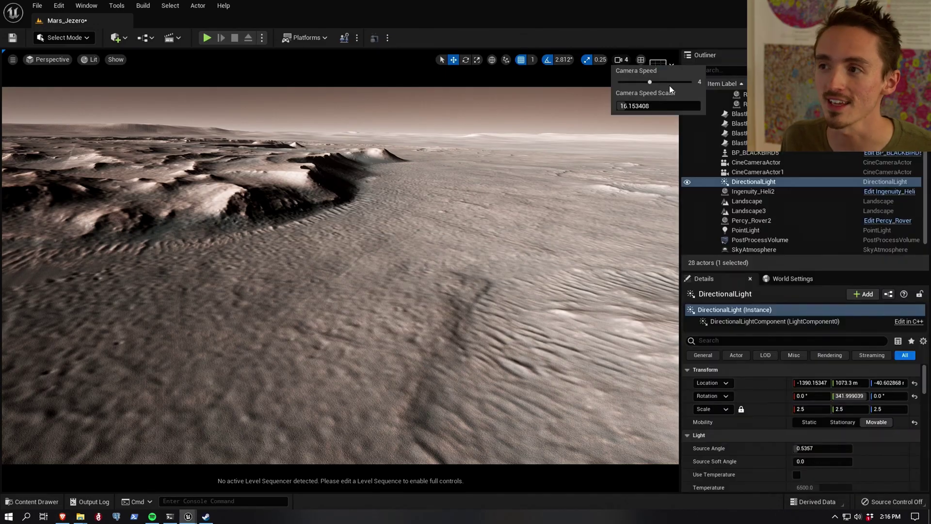
{"action": "key", "text": "w"}
{"action": "right_click_drag", "start_coordinate": [483, 165], "coordinate": [383, 112]}
{"action": "key", "text": "s"}
{"action": "right_click_drag", "start_coordinate": [458, 152], "coordinate": [506, 165]}
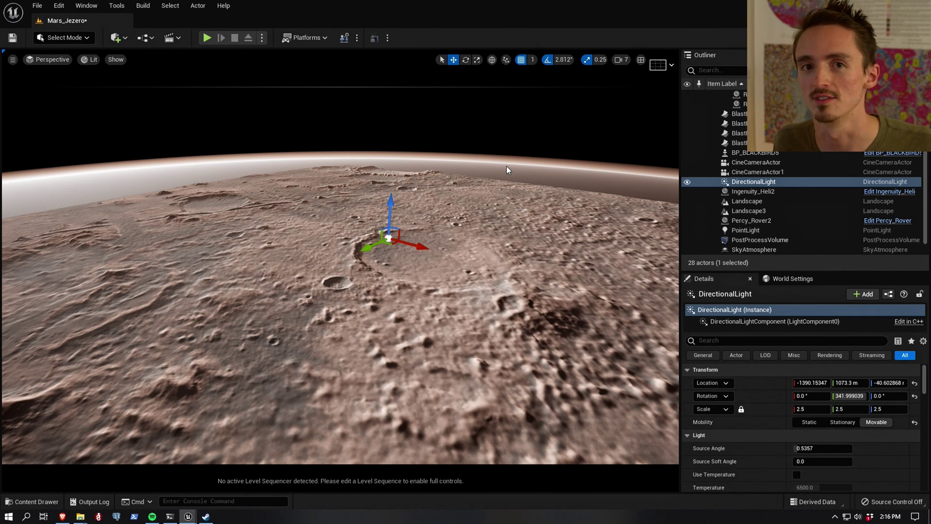
Step: Start a play session of the Mars_Jezero level in the editor
{"action": "mouse_move", "coordinate": [503, 187]}
{"action": "right_mouse_down"}
{"action": "mouse_move", "coordinate": [521, 189]}
{"action": "mouse_move", "coordinate": [599, 157]}
{"action": "mouse_move", "coordinate": [514, 223]}
{"action": "mouse_move", "coordinate": [487, 196]}
{"action": "mouse_move", "coordinate": [497, 203]}
{"action": "right_mouse_up"}
{"action": "key", "text": "w"}
{"action": "key", "text": "alt+p"}
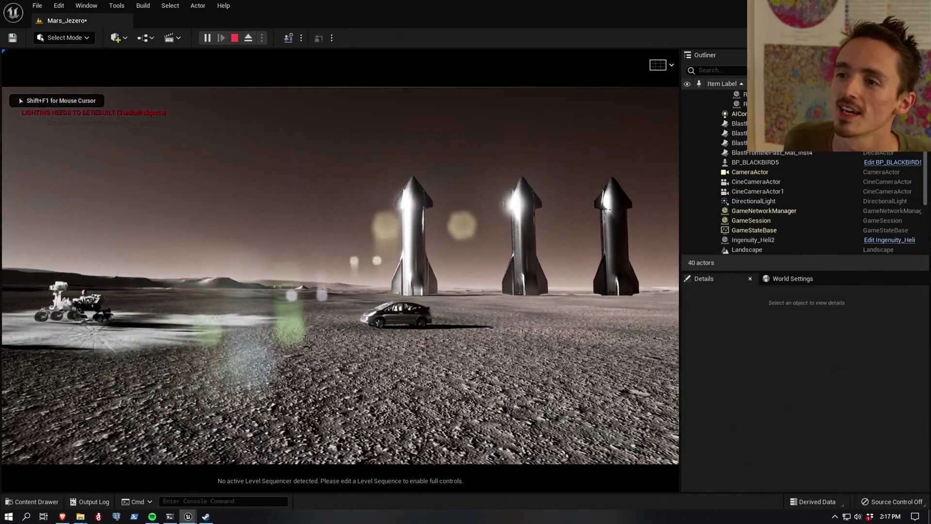